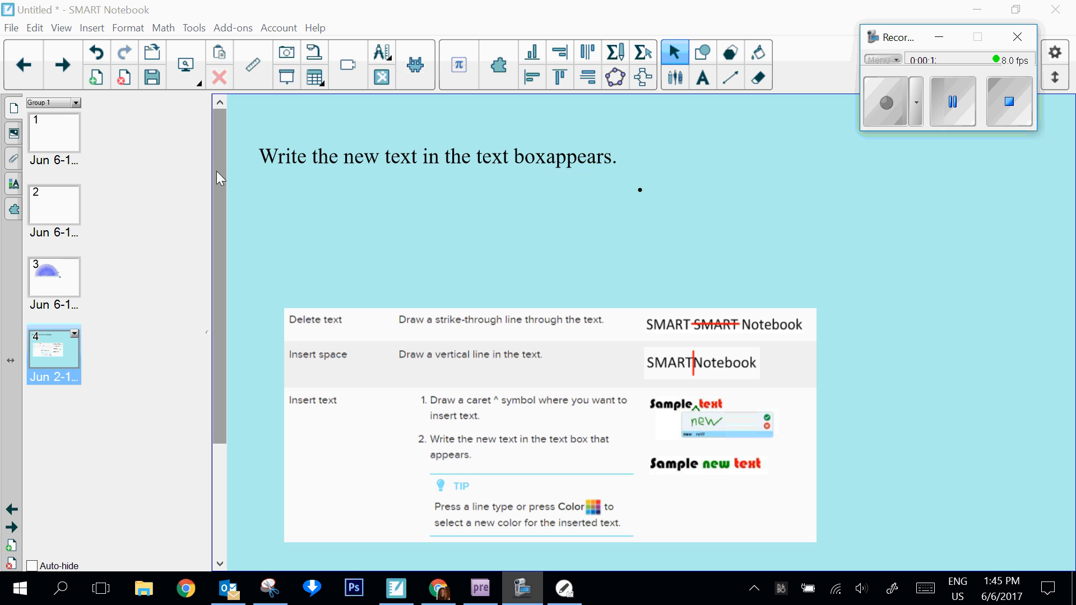
# Narrow the page sorter pane and flip between pages 1 and 2, ending on page 1.
pyautogui.moveTo(203, 171); pyautogui.dragTo(102, 176)
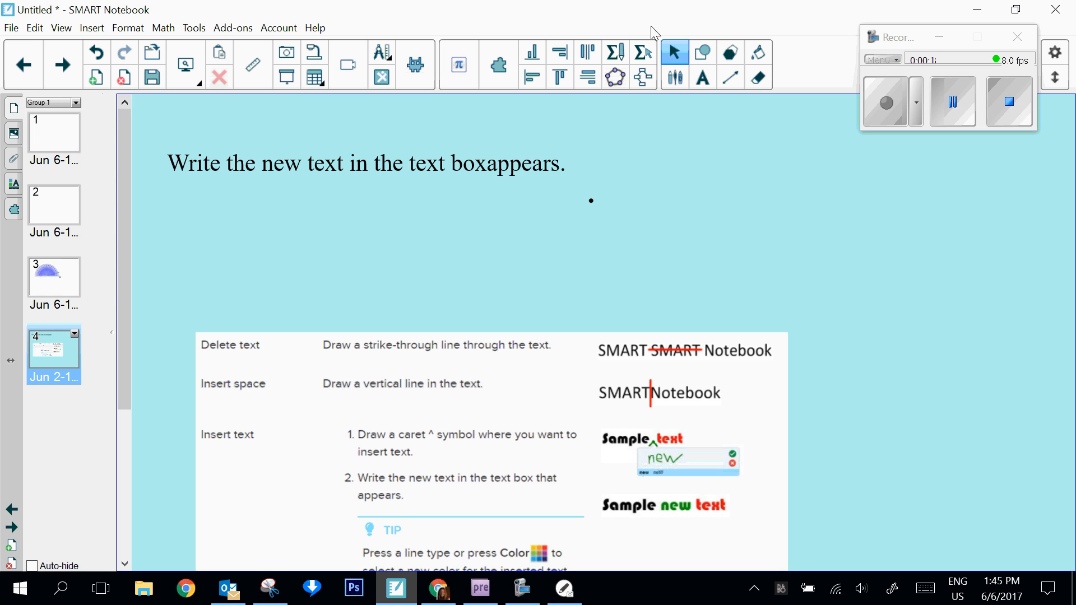
pyautogui.click(56, 134)
pyautogui.click(57, 68)
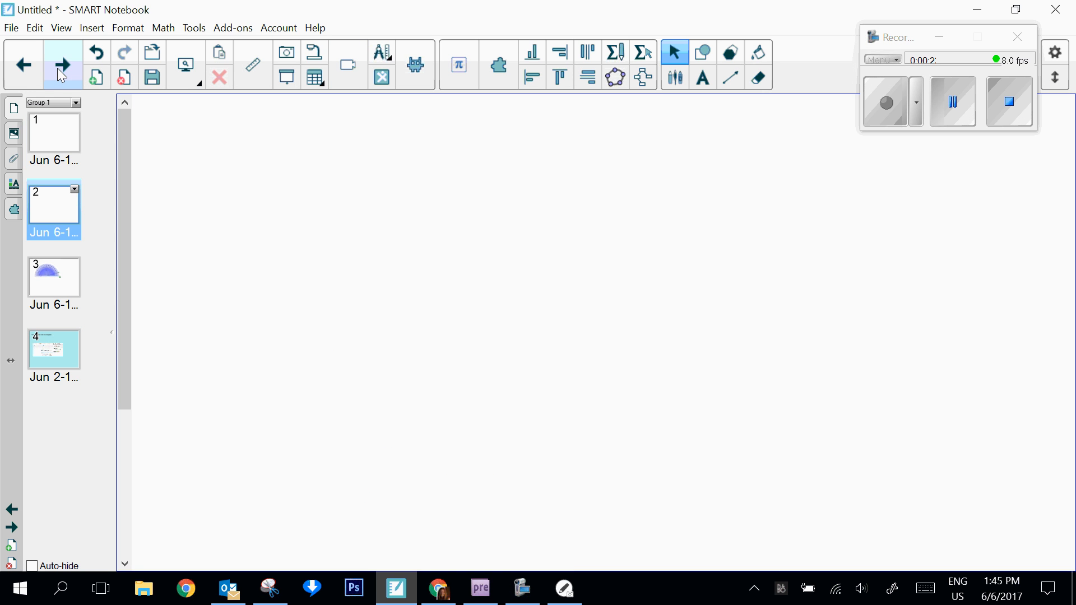
pyautogui.click(24, 65)
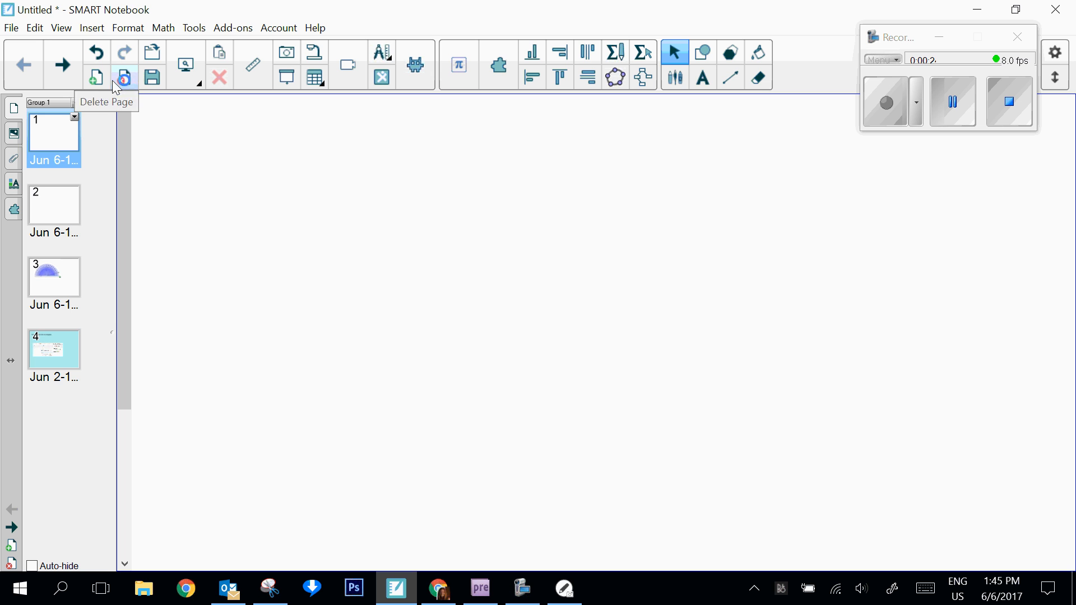
# Insert a blank page after page 1 and delete it again.
pyautogui.click(99, 78)
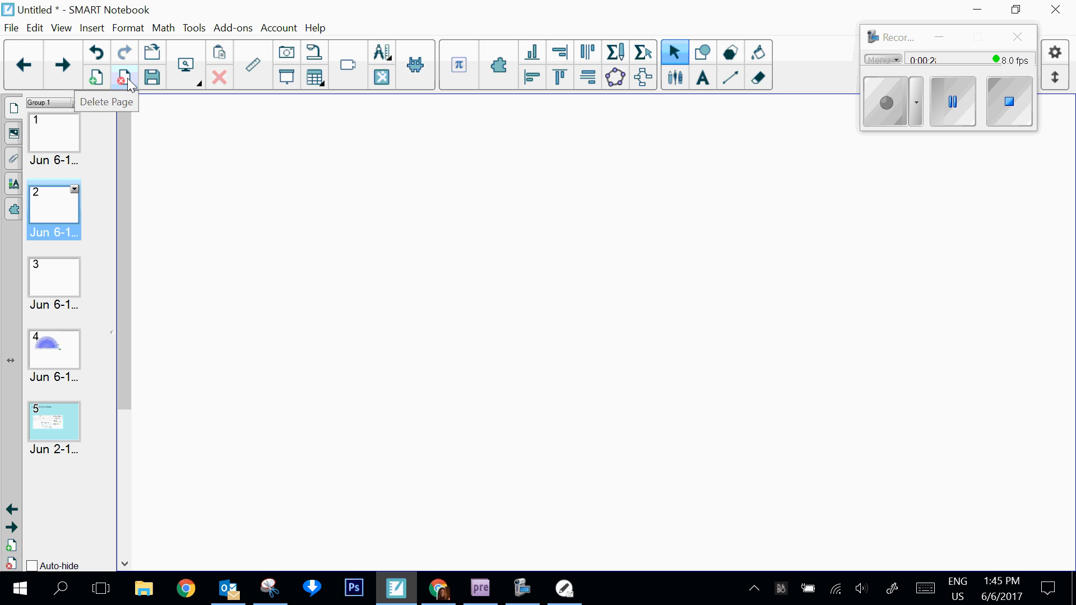
pyautogui.click(128, 78)
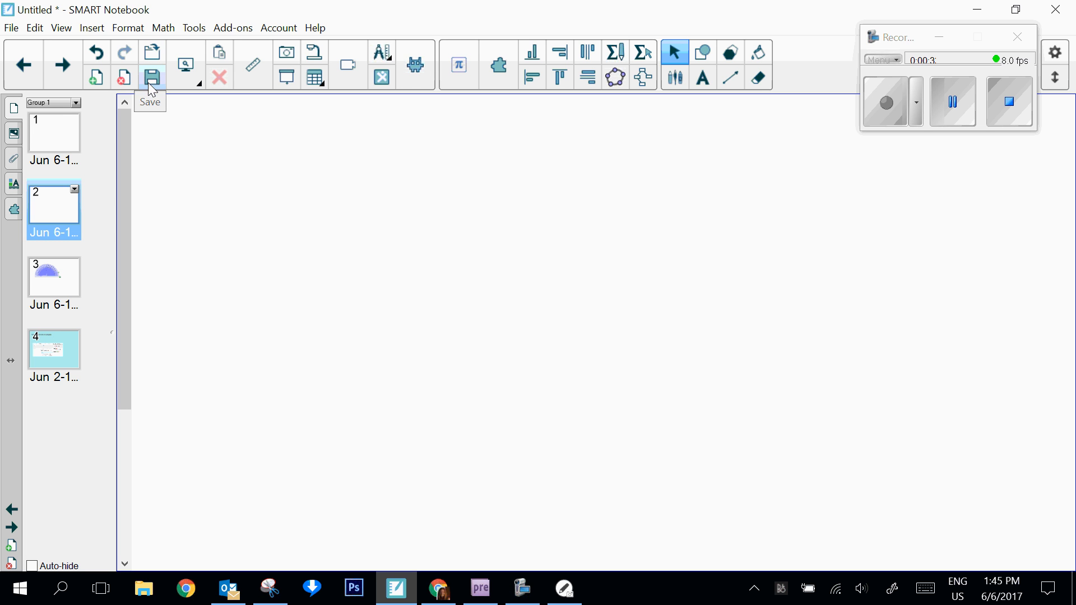
# Cover page 4 with the screen shade and pull its upper edge down to reveal the sentence at the head of the page.
pyautogui.click(62, 339)
pyautogui.click(286, 83)
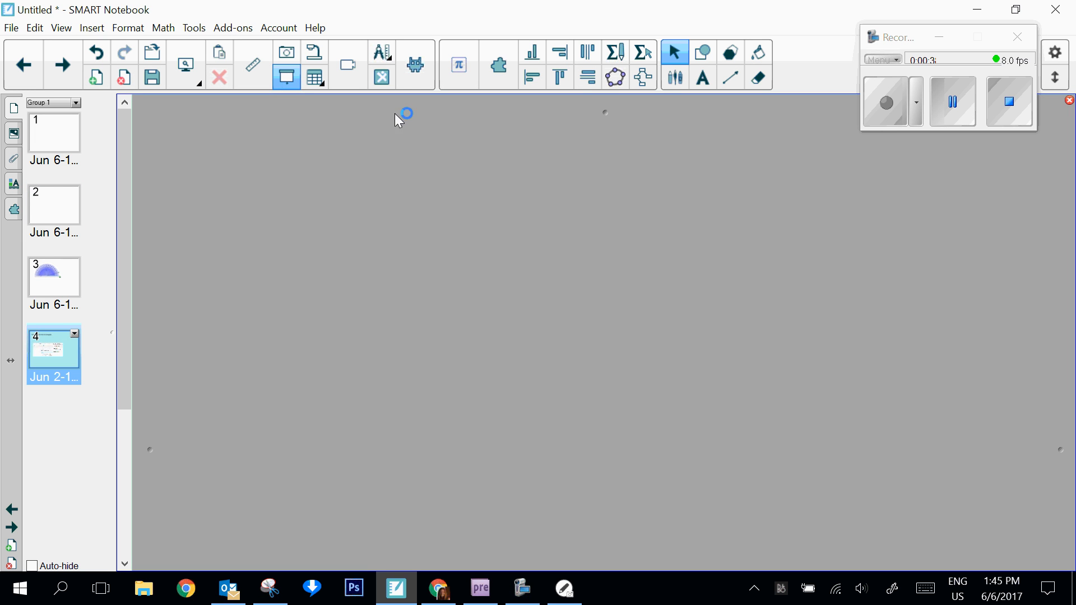
pyautogui.moveTo(605, 112); pyautogui.dragTo(615, 322)
pyautogui.doubleClick(345, 337)
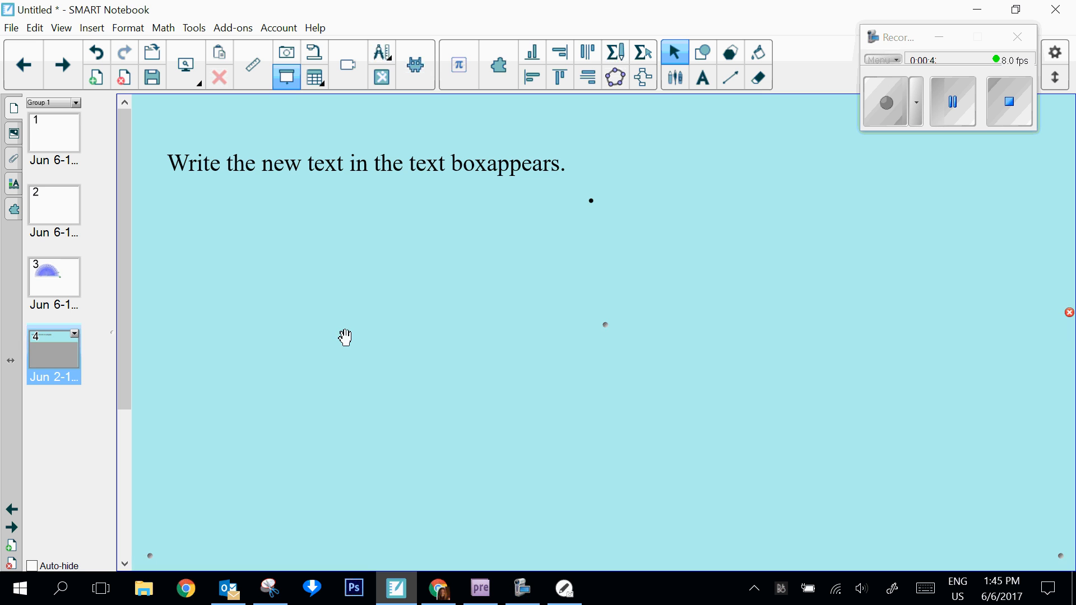
# Show the measurement tools on page 1, and on page 3 swing the protractor's green handle to an angle of about 40 degrees.
pyautogui.click(54, 130)
pyautogui.click(384, 76)
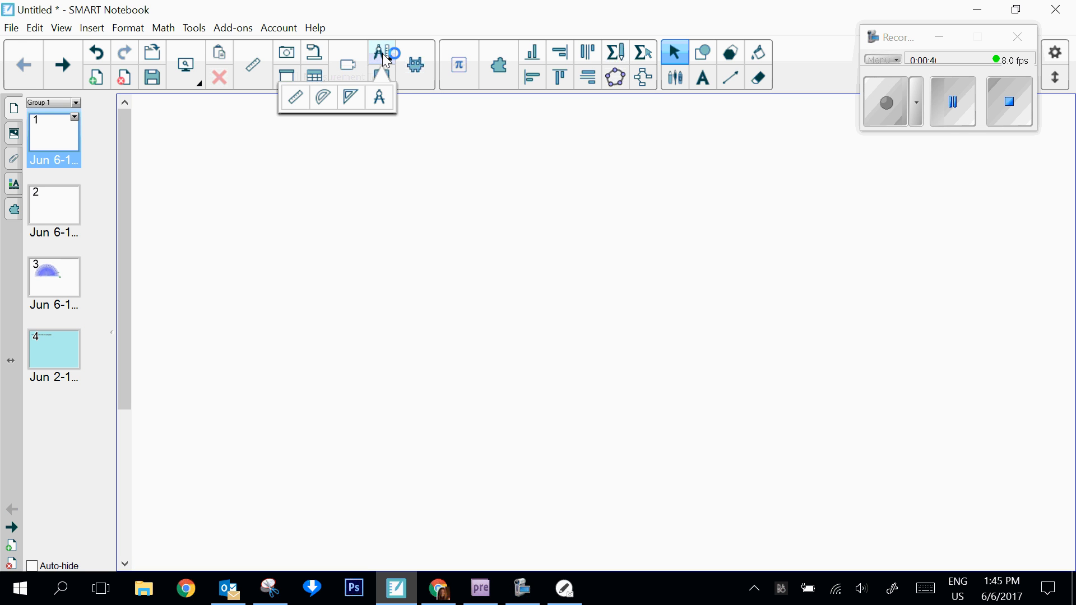
pyautogui.click(49, 277)
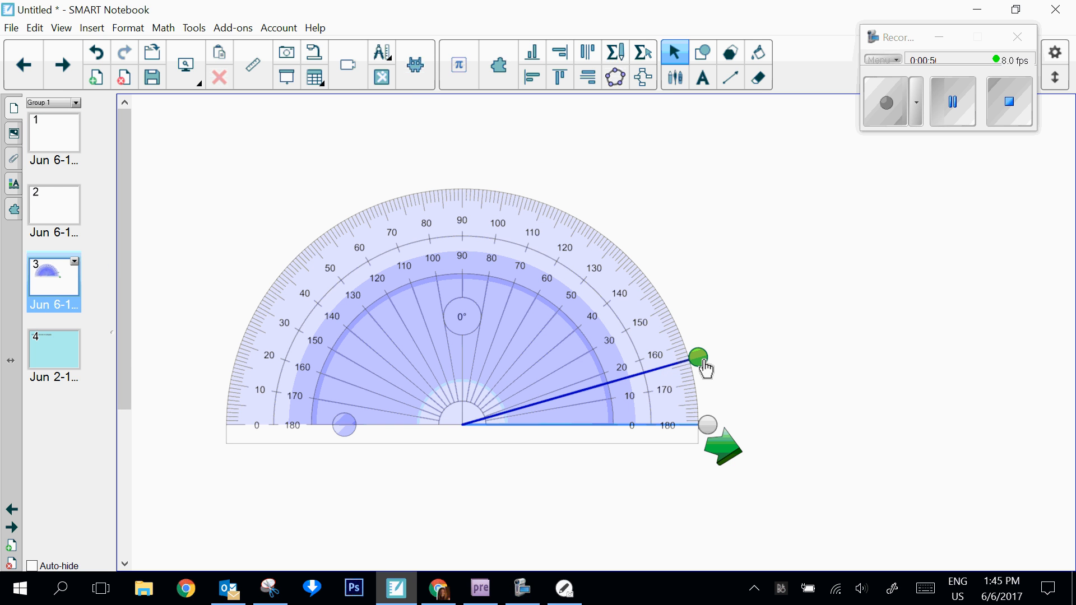
pyautogui.moveTo(700, 362); pyautogui.dragTo(635, 282)
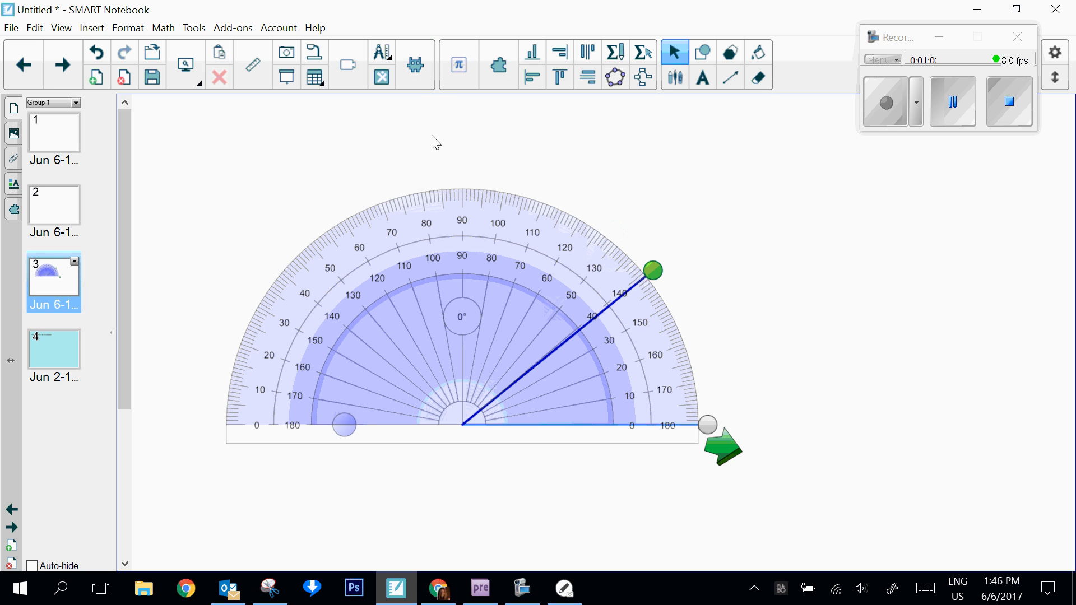
# Return to page 1 and switch the math tools off and back on.
pyautogui.click(53, 137)
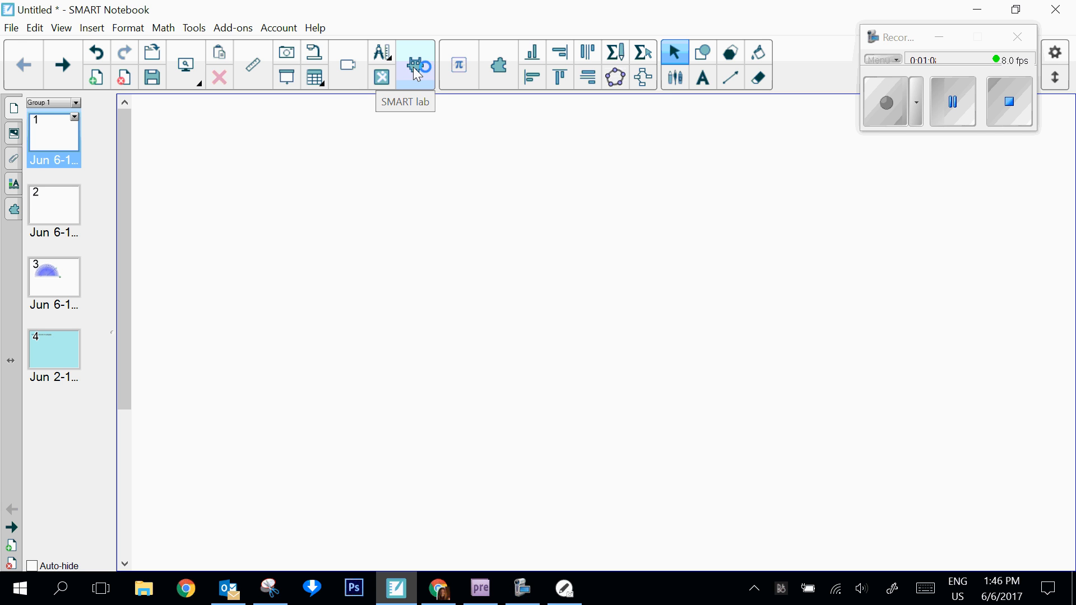
pyautogui.click(476, 76)
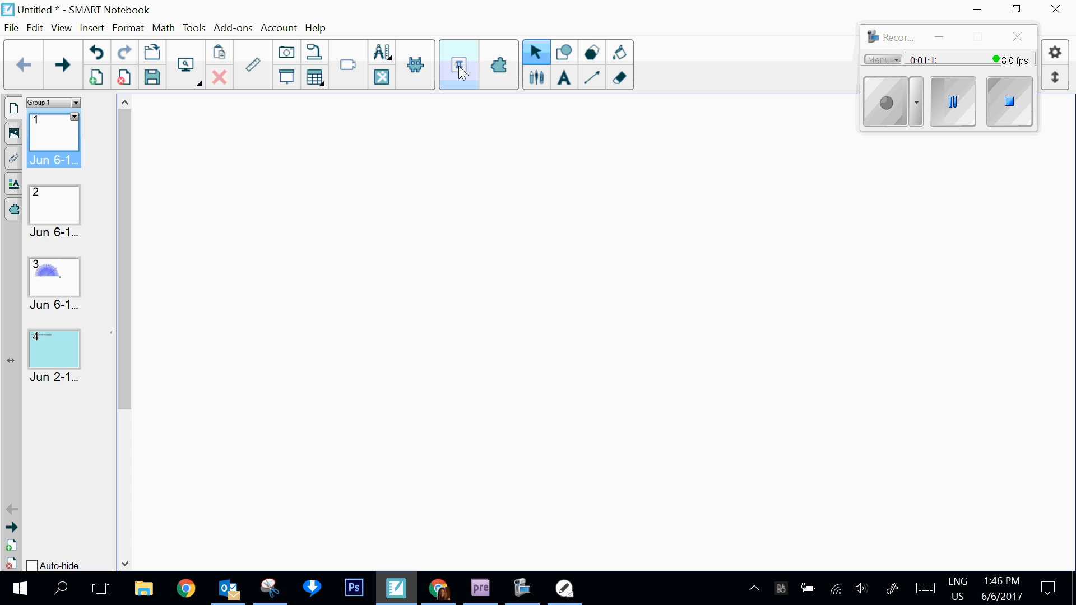
pyautogui.click(502, 72)
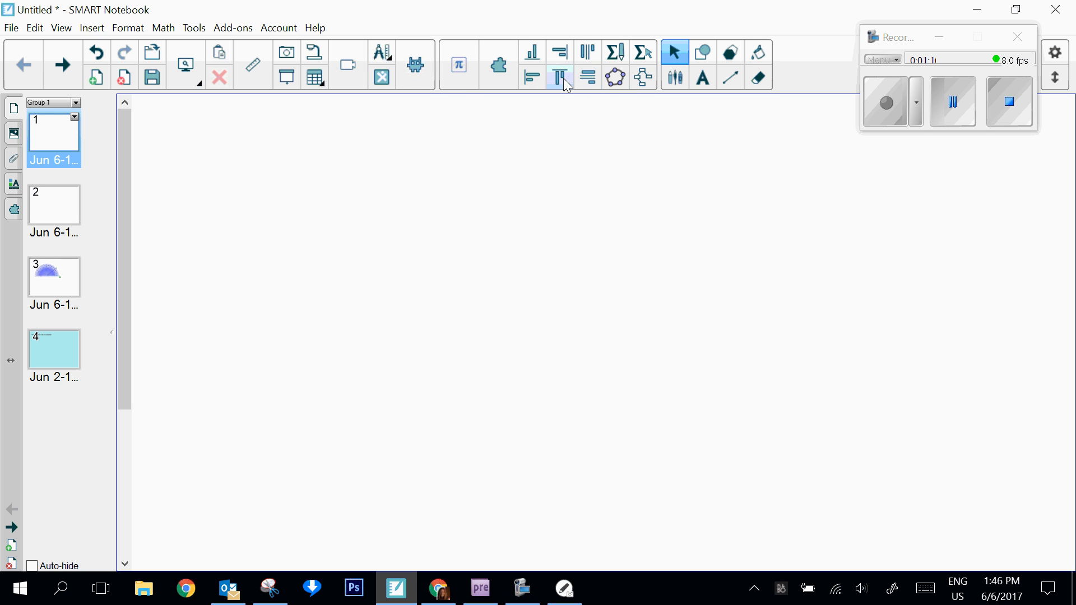
# Insert a concept map on page 1 and label its main node "My Family".
pyautogui.click(645, 81)
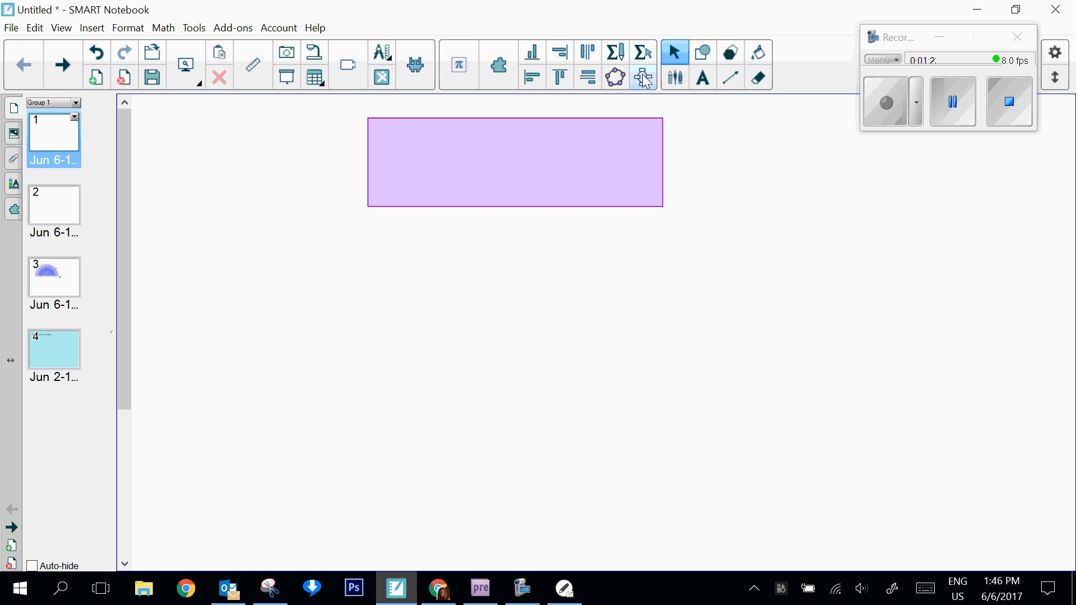
pyautogui.moveTo(581, 179)
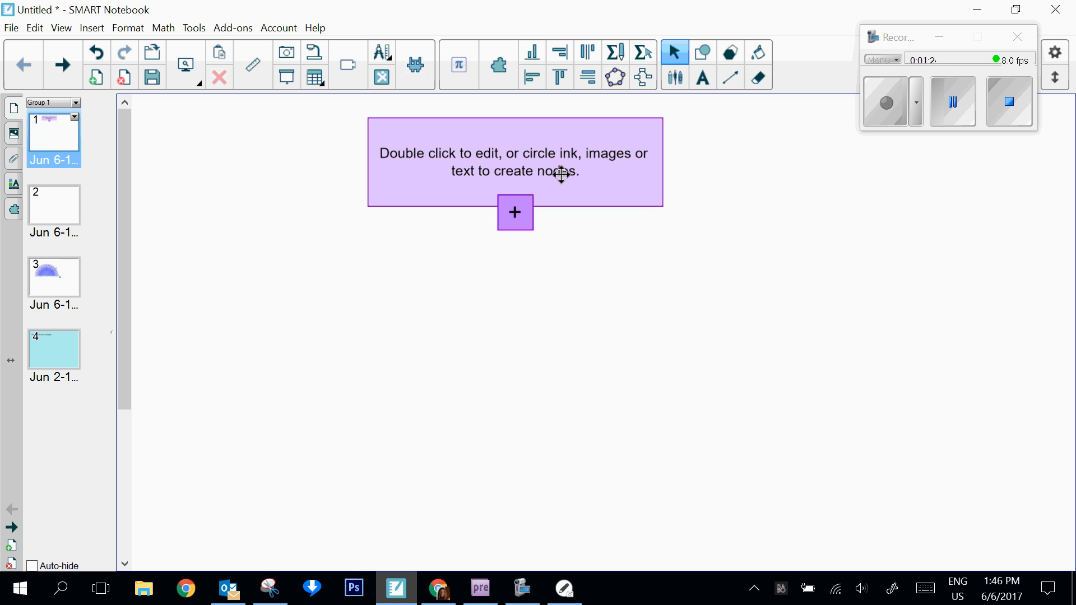
pyautogui.doubleClick(533, 149)
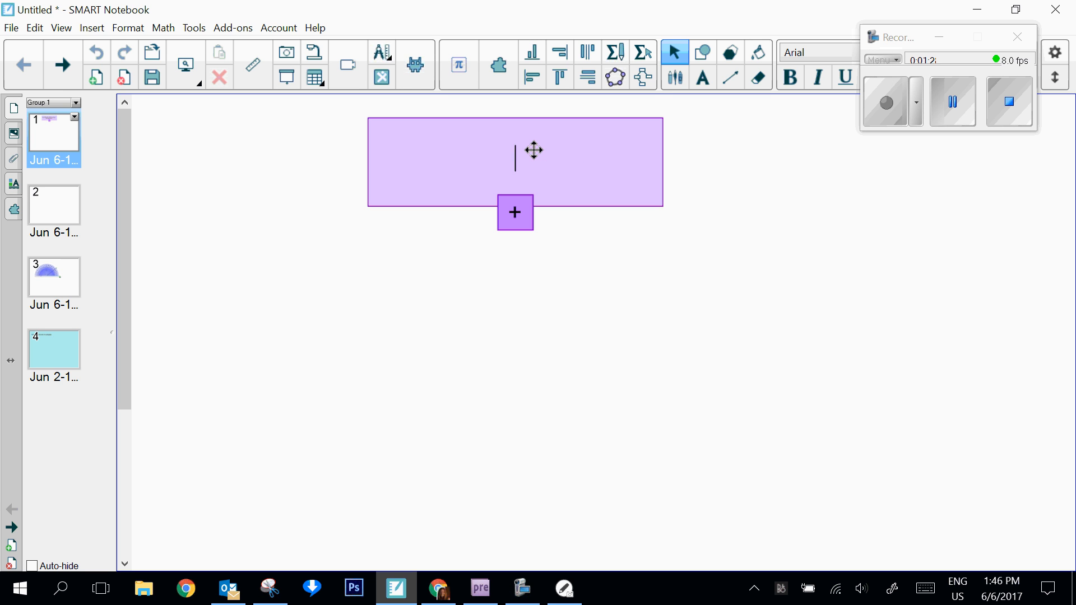
pyautogui.write('My Family')
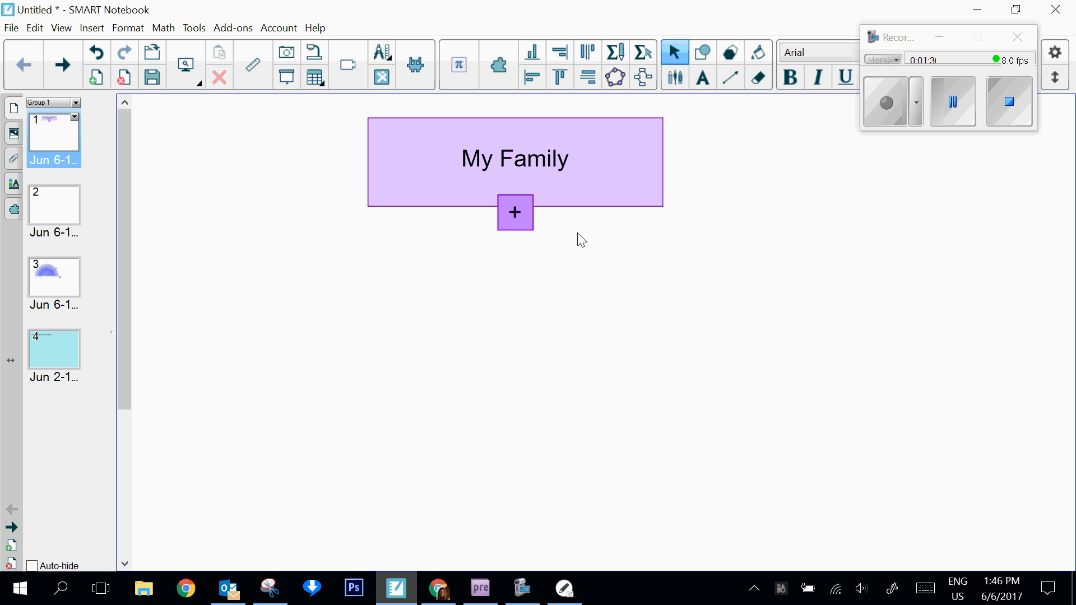
pyautogui.click(567, 255)
# Add a child node labelled "Mom" to My Family and move it below and to the right of the main node.
pyautogui.click(520, 212)
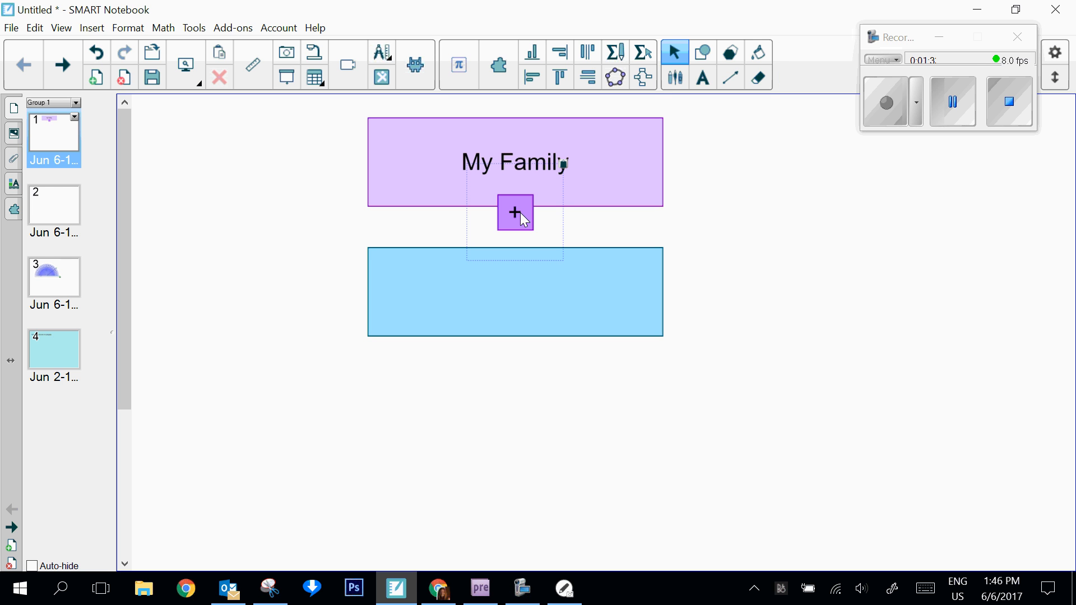
pyautogui.click(517, 298)
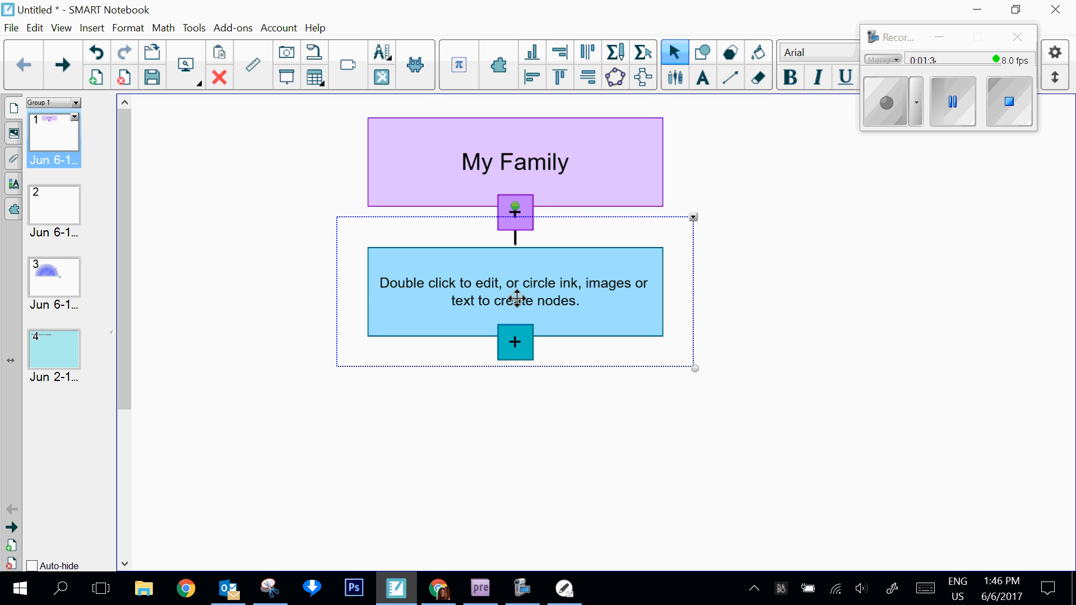
pyautogui.doubleClick(516, 298)
pyautogui.write('Mom')
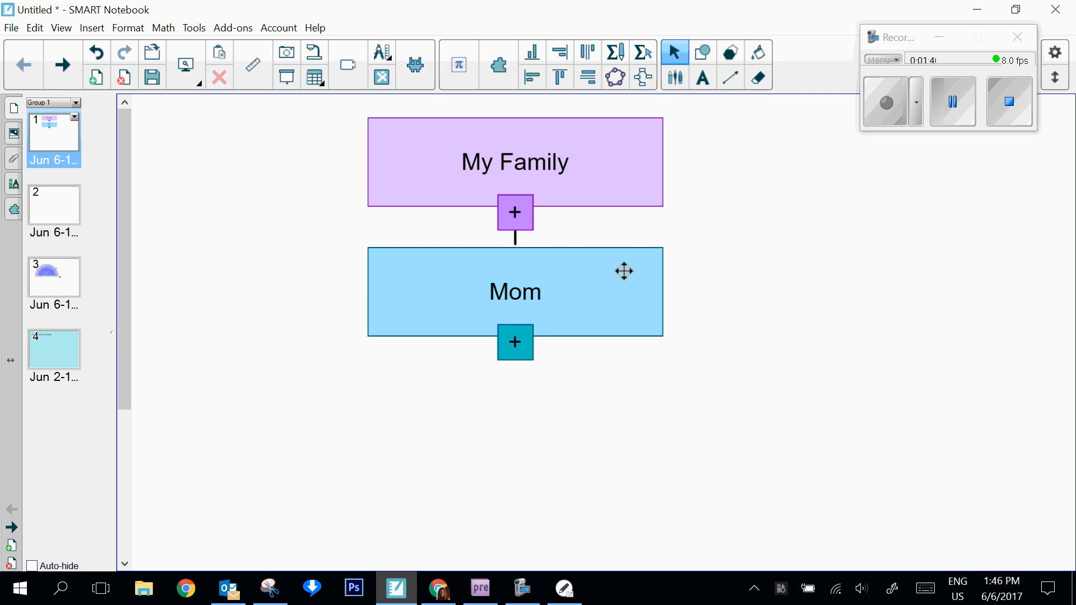
pyautogui.moveTo(625, 271); pyautogui.dragTo(881, 308)
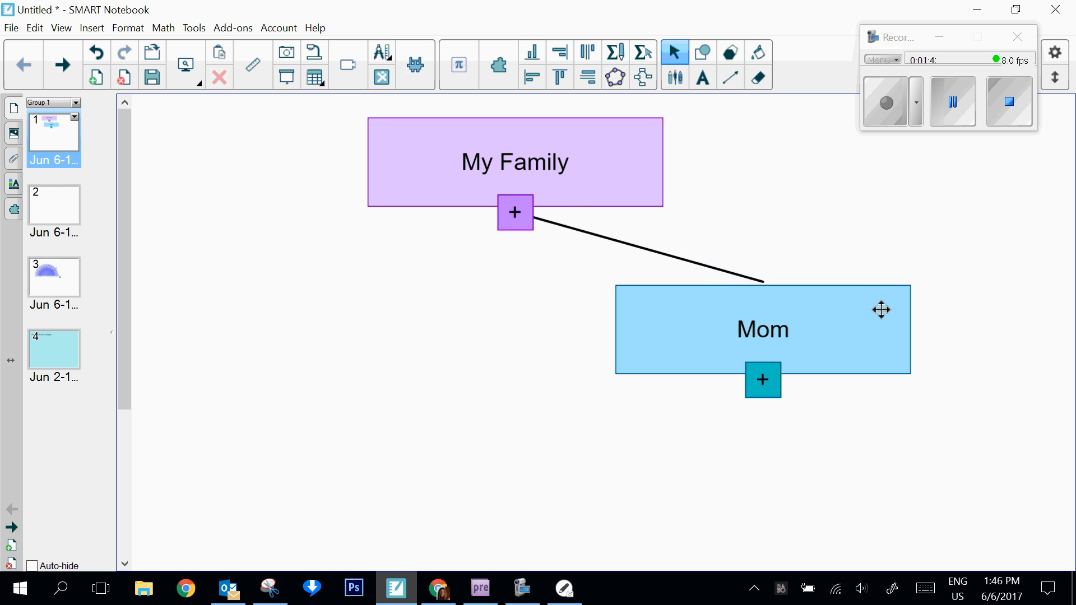
# Add a second child node labelled "Dad" and arrange it level with the Mom node beneath My Family.
pyautogui.click(515, 215)
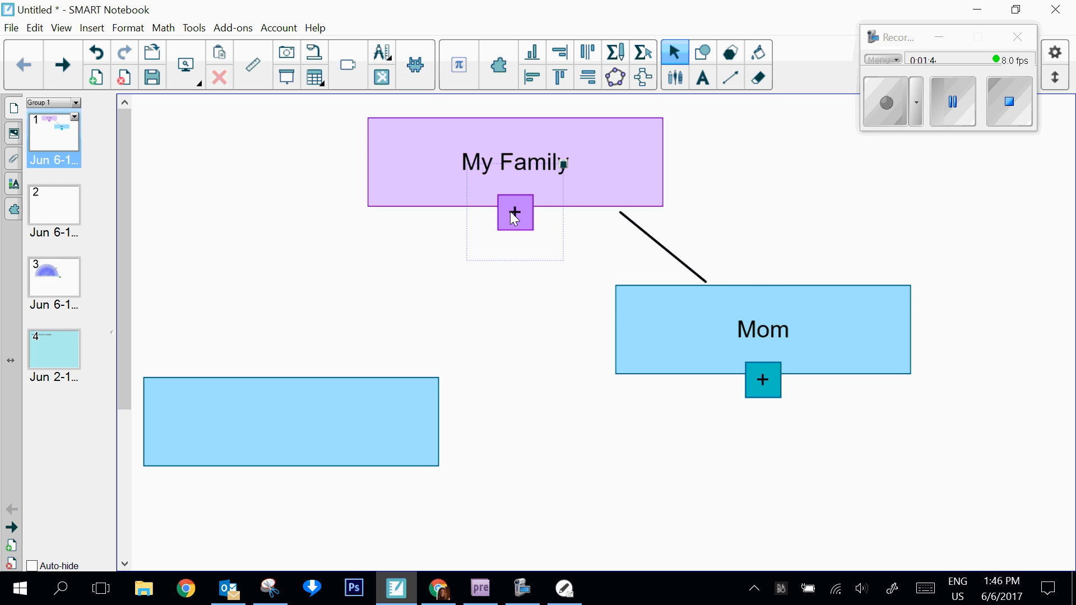
pyautogui.click(375, 425)
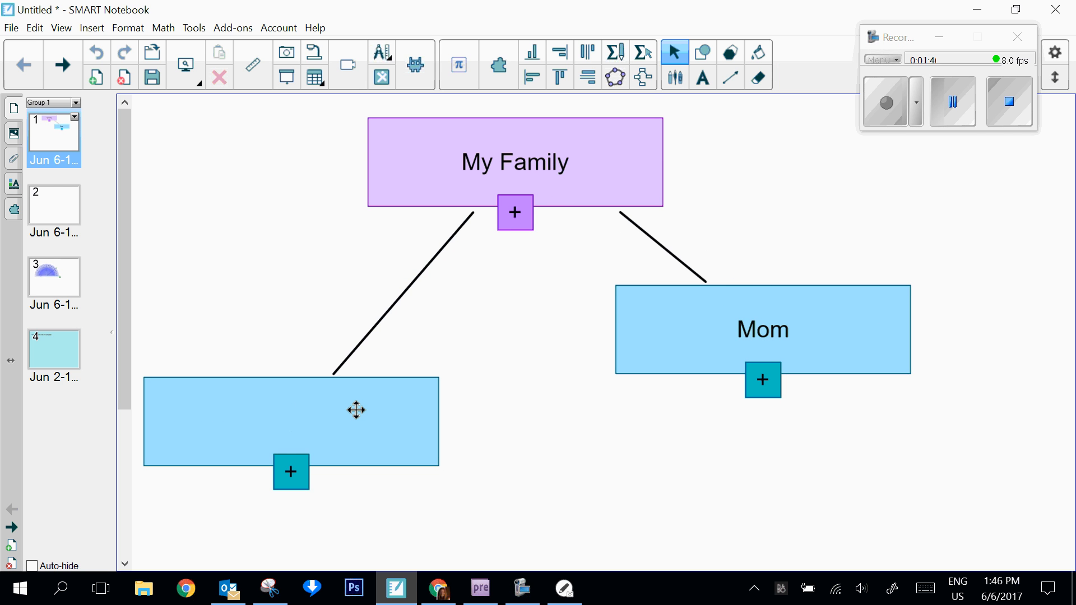
pyautogui.doubleClick(356, 410)
pyautogui.write('Dad')
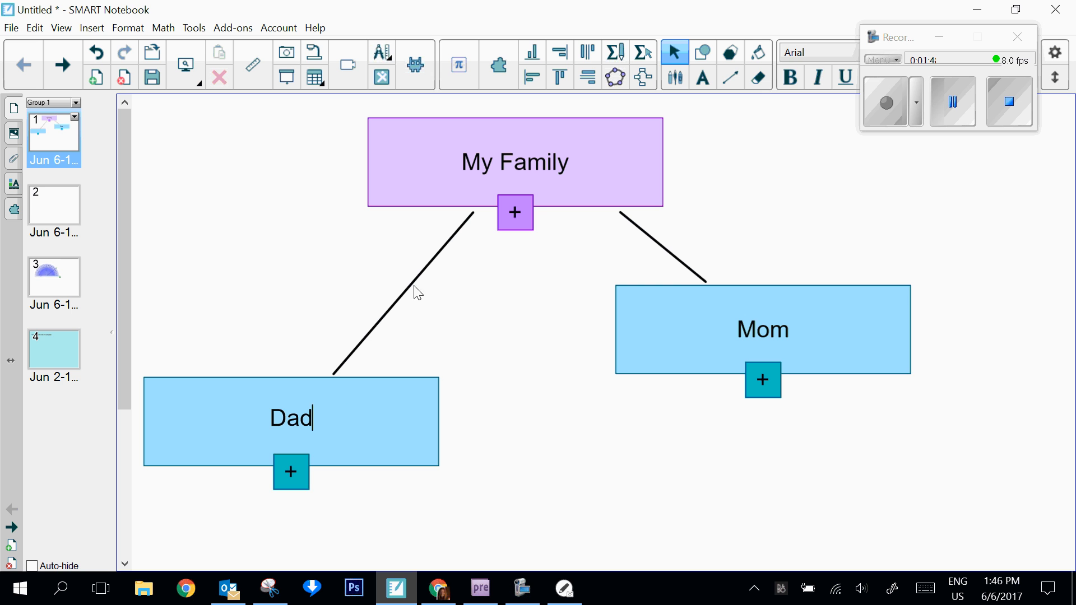
pyautogui.click(512, 320)
pyautogui.moveTo(391, 376); pyautogui.dragTo(429, 257)
pyautogui.moveTo(694, 314); pyautogui.dragTo(669, 291)
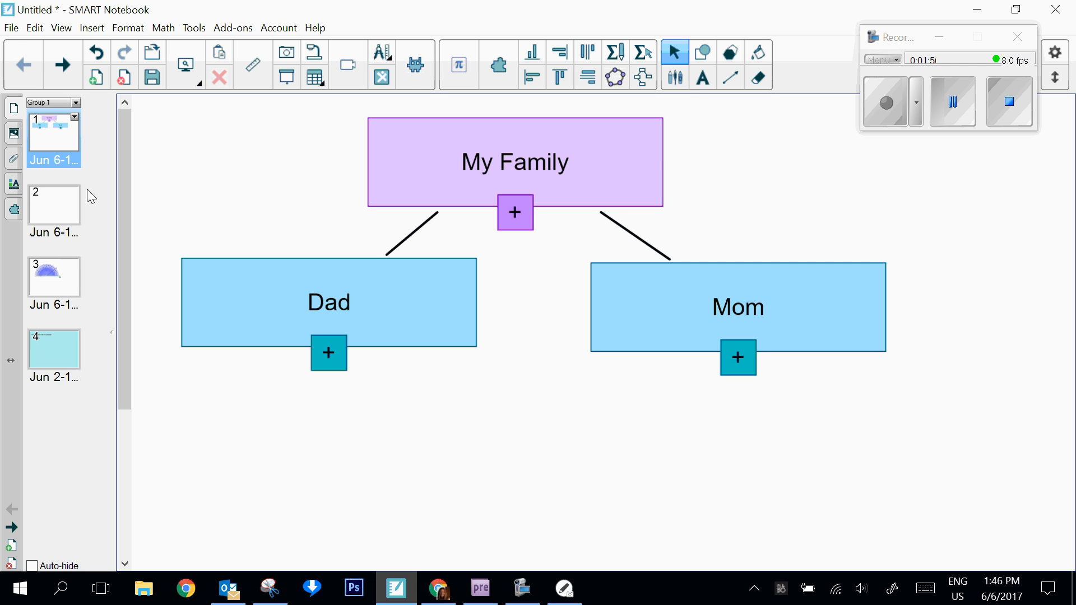
# Minimise the recorder window and show the regular polygon options on page 2.
pyautogui.click(65, 207)
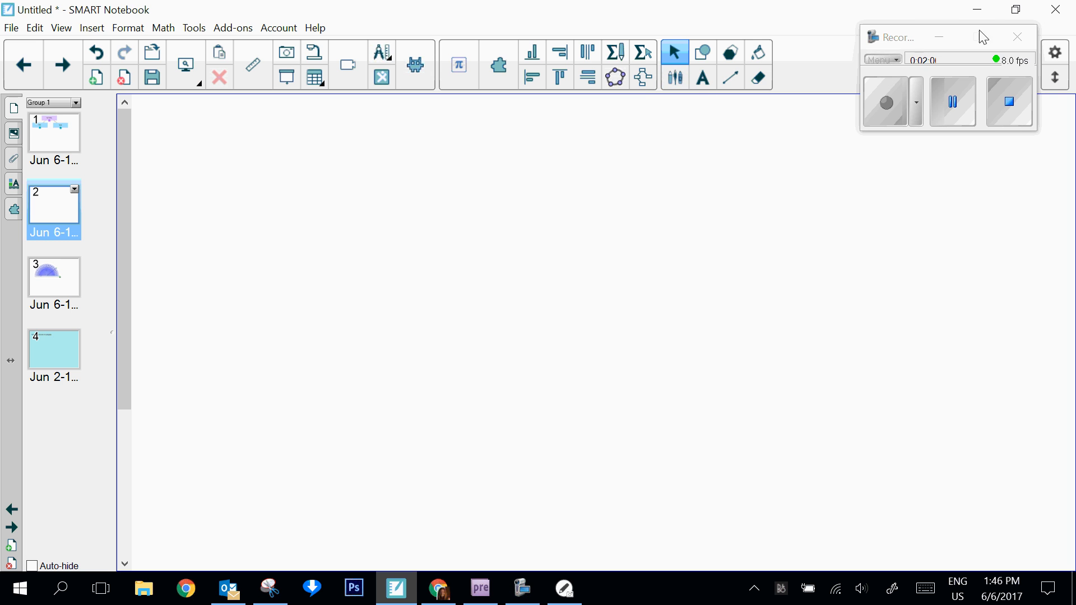
pyautogui.click(944, 38)
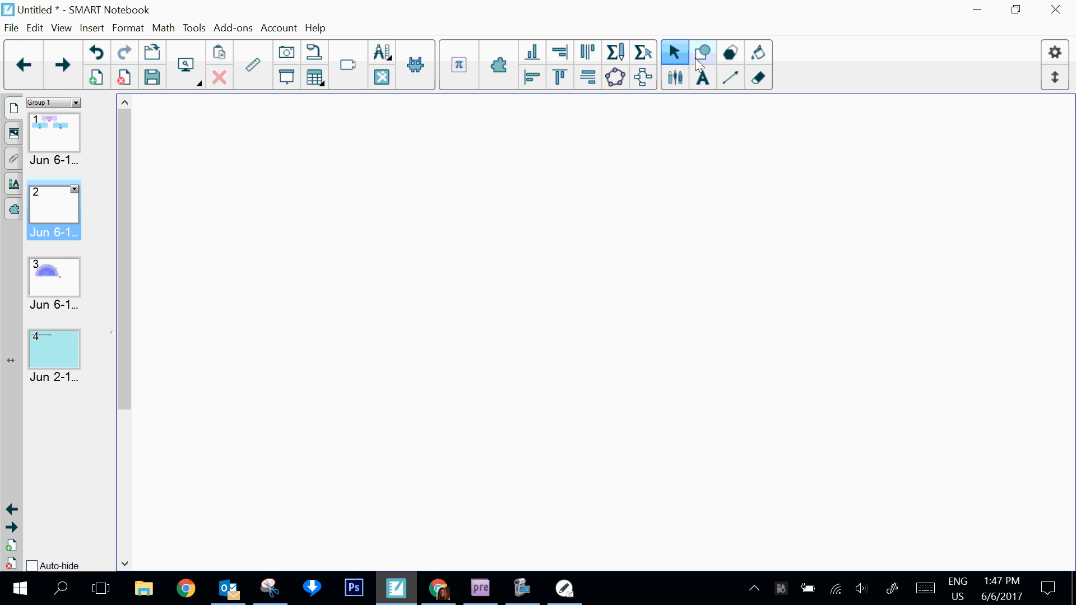
pyautogui.click(729, 58)
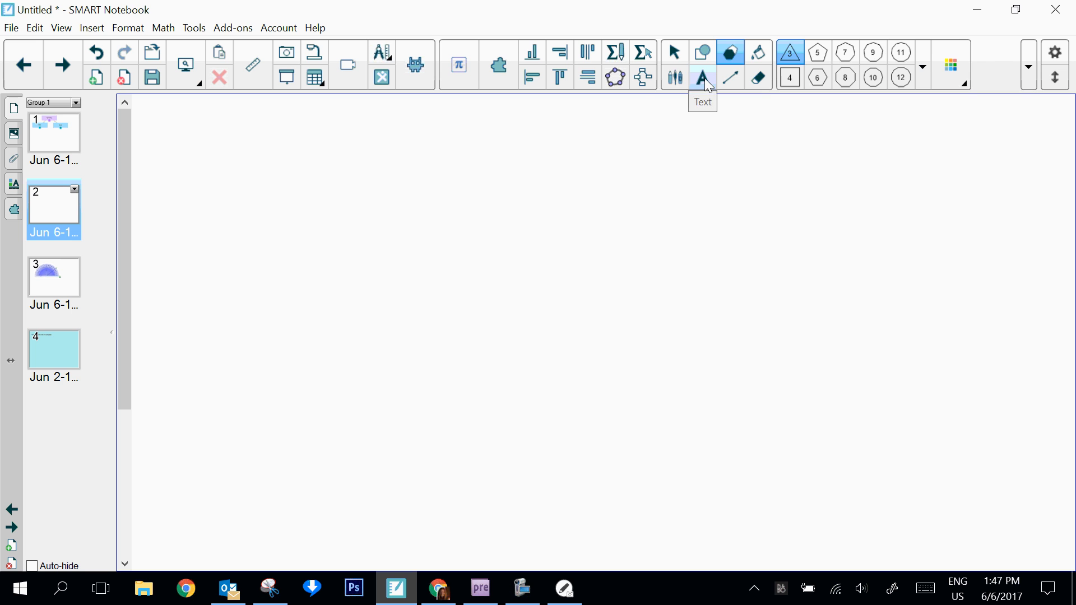
# On page 4, draw an open four-sided outline in black beside the sentence with the Crayon pen.
pyautogui.click(679, 82)
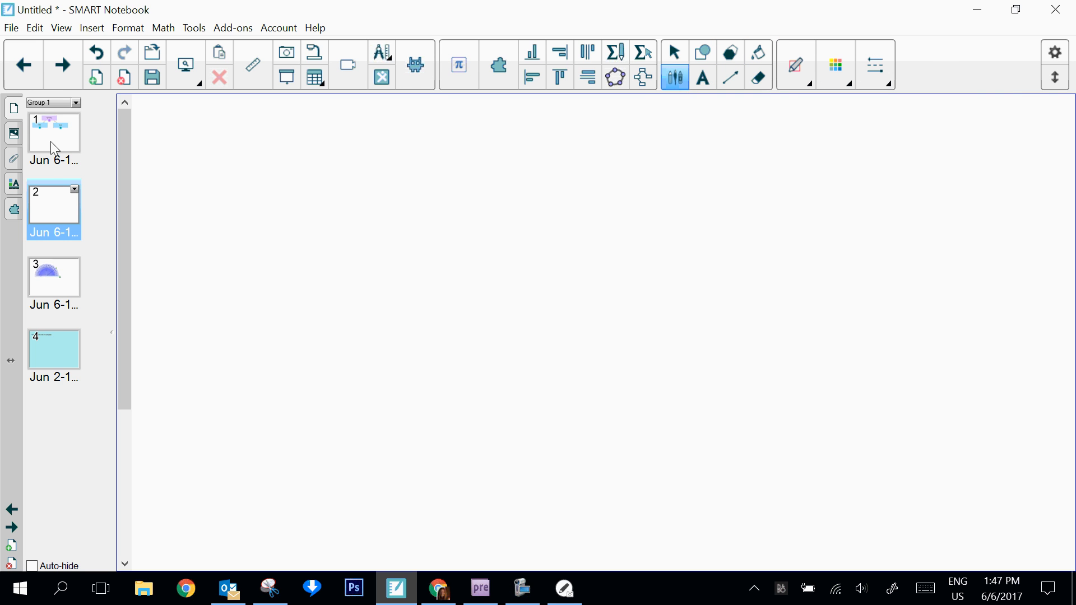
pyautogui.click(57, 347)
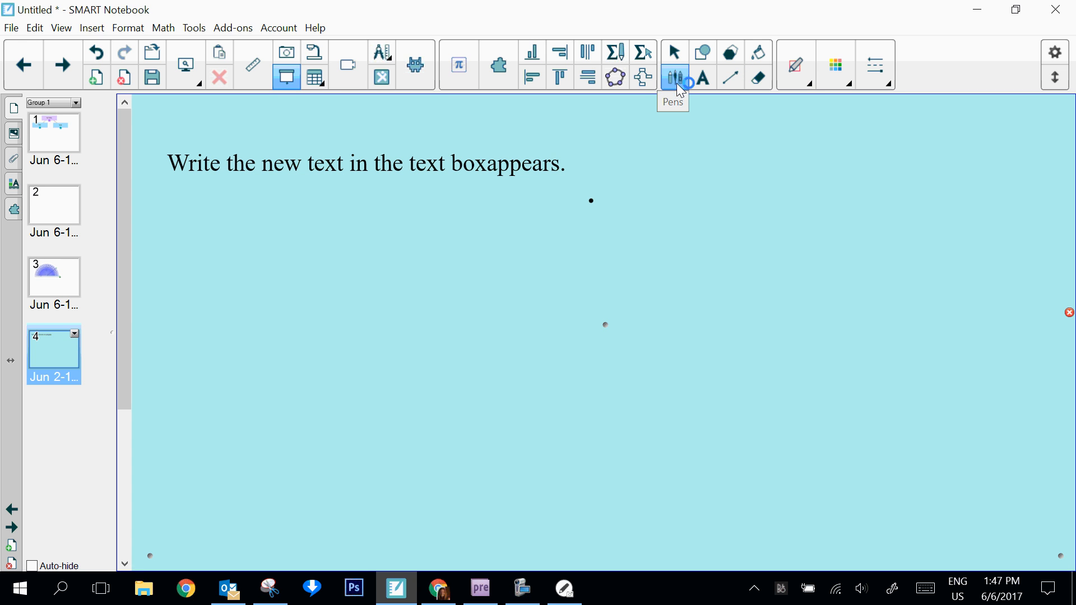
pyautogui.click(809, 85)
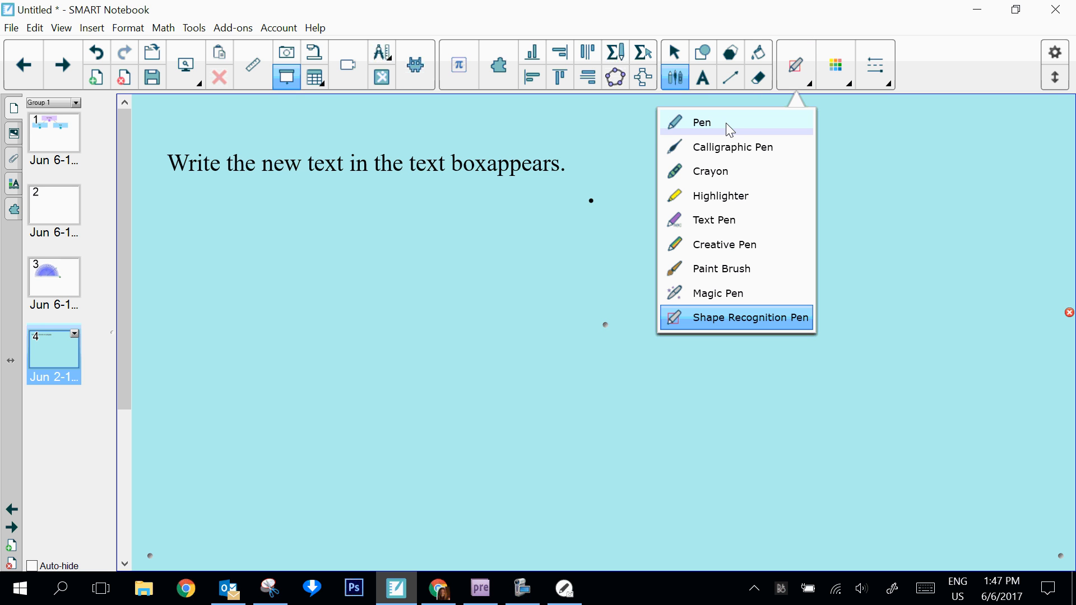
pyautogui.click(723, 178)
pyautogui.moveTo(732, 179)
pyautogui.mouseDown()
pyautogui.moveTo(880, 242)
pyautogui.moveTo(767, 179)
pyautogui.mouseUp()
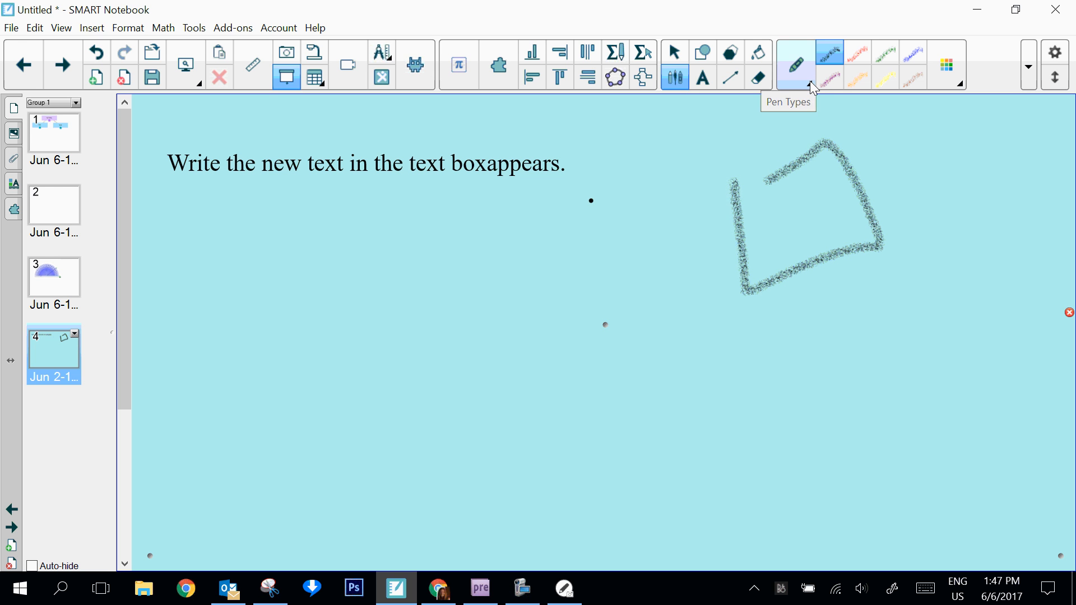
# Insert a space between "box" and "appears" in the page 4 sentence using the Text Pen.
pyautogui.click(809, 81)
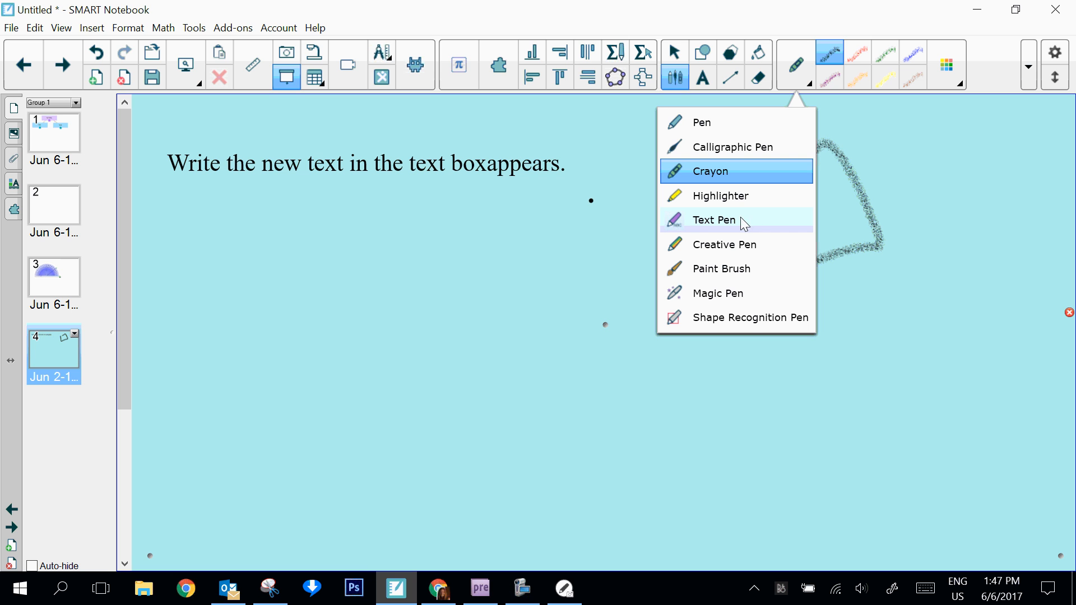
pyautogui.click(713, 225)
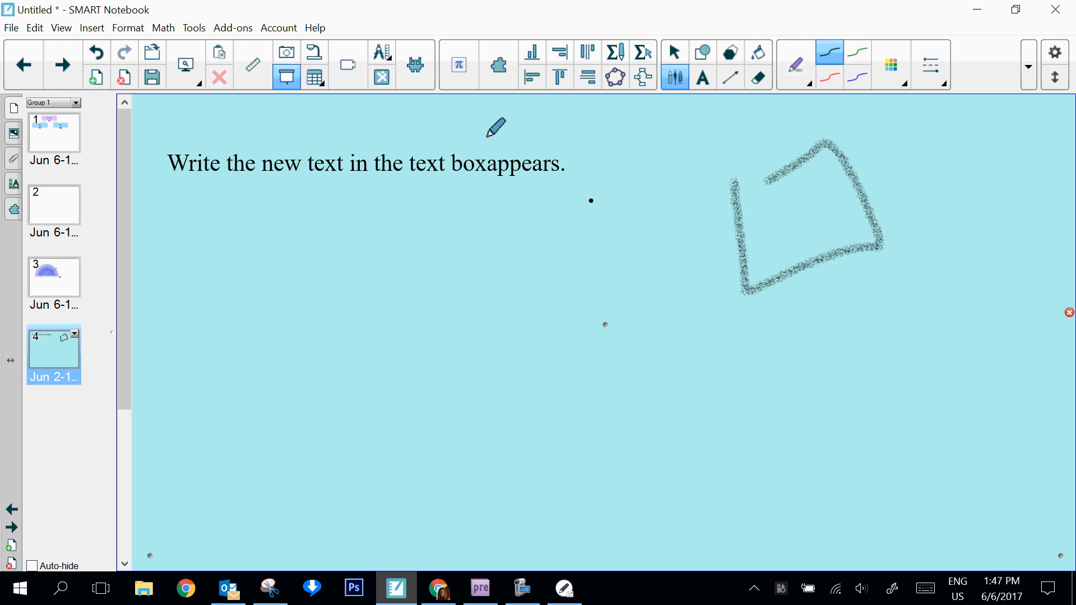
pyautogui.moveTo(487, 137); pyautogui.dragTo(492, 195)
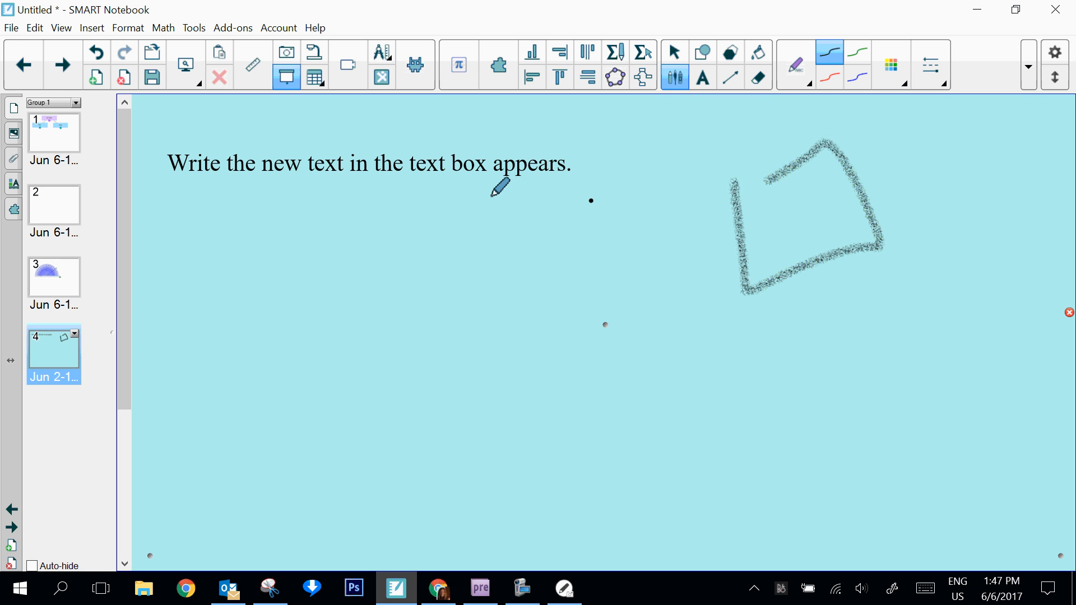
# Delete the word "box" from the page 4 sentence by striking through it with the Text Pen.
pyautogui.moveTo(451, 167); pyautogui.dragTo(481, 166)
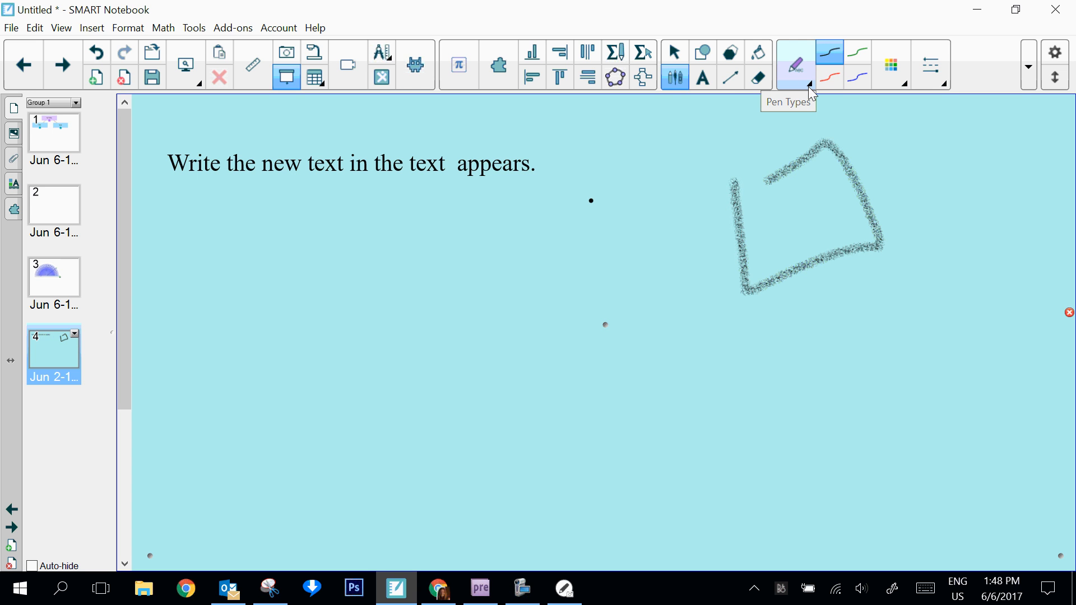
# Draw short fading strokes in the empty area beneath the page 4 sentence with the Magic Pen.
pyautogui.click(808, 85)
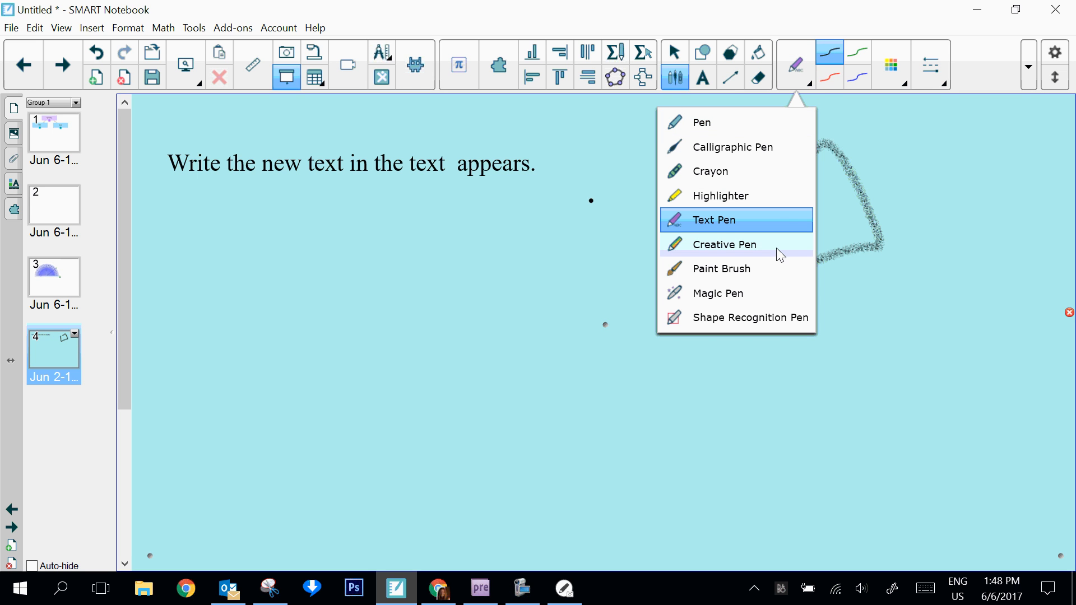
pyautogui.click(757, 305)
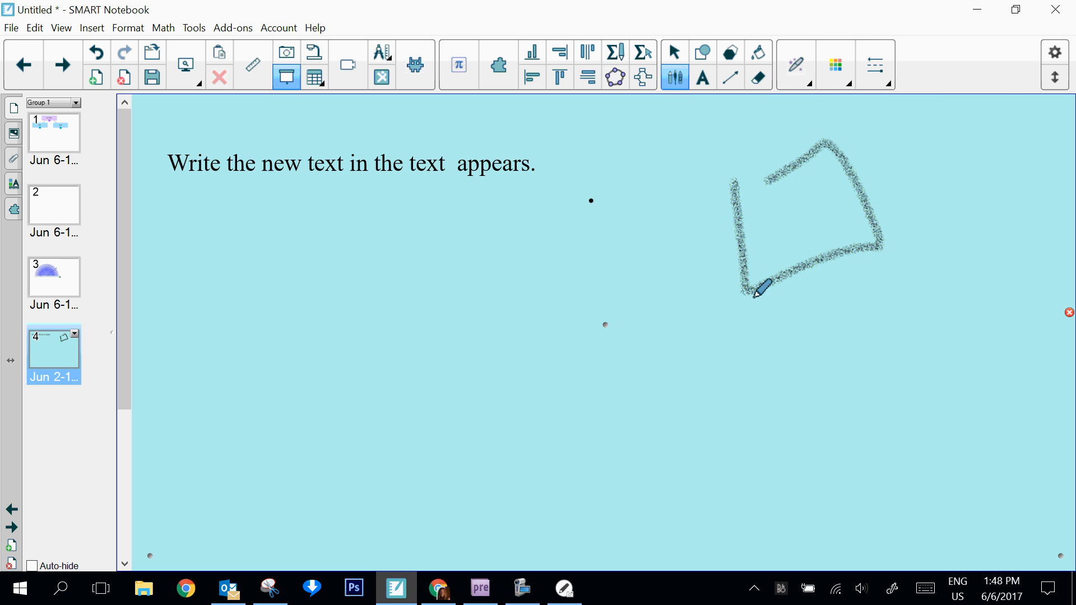
pyautogui.moveTo(330, 271); pyautogui.dragTo(330, 306)
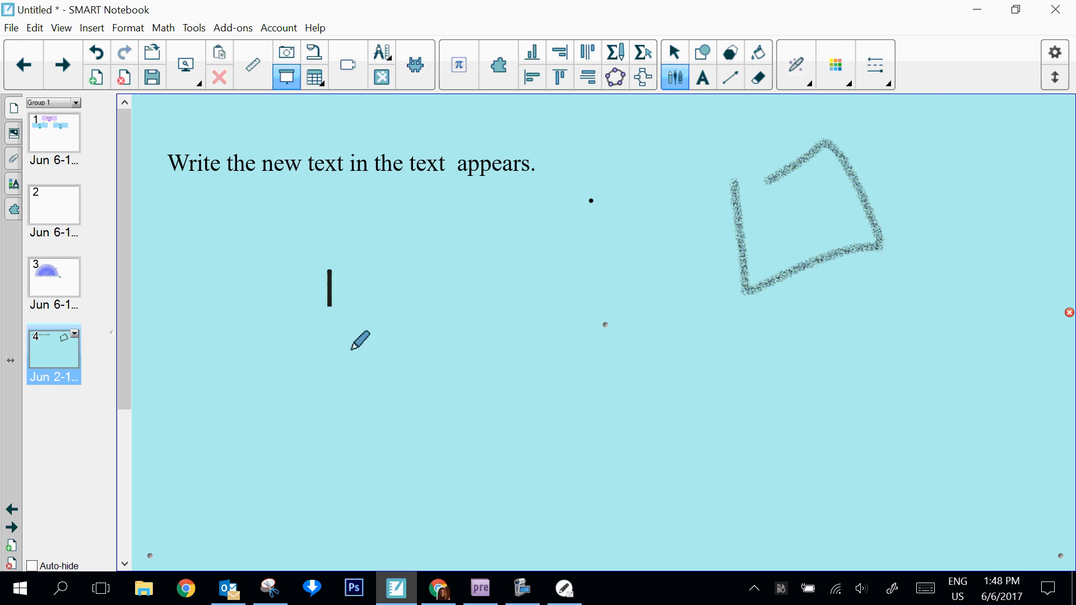
pyautogui.moveTo(405, 306)
pyautogui.mouseDown()
pyautogui.moveTo(381, 254)
pyautogui.moveTo(381, 267)
pyautogui.moveTo(443, 283)
pyautogui.mouseUp()
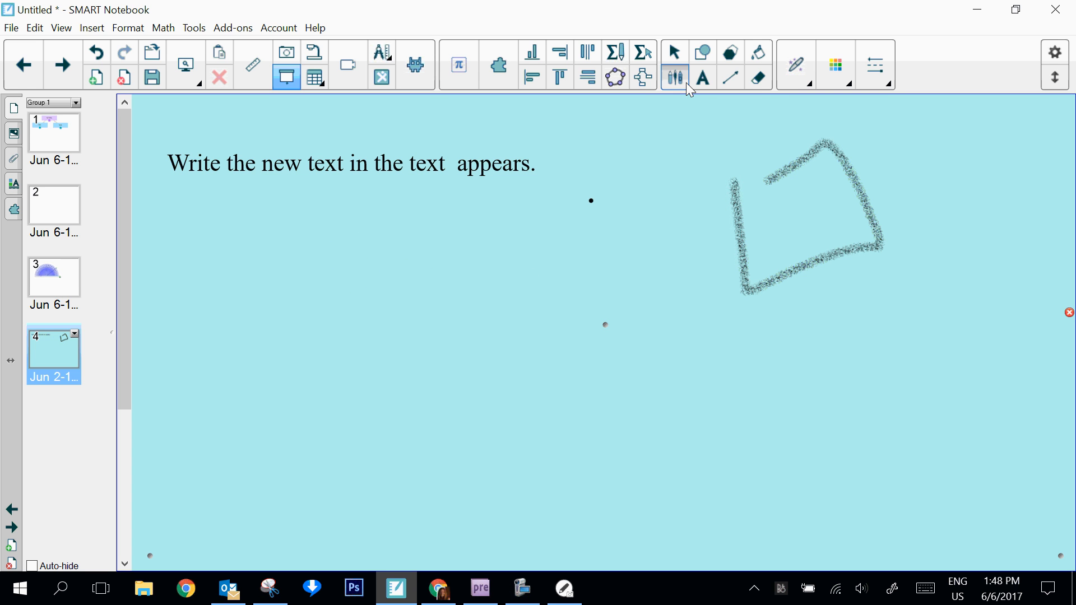
# Draw a circle beneath the page 4 sentence with the Shape Recognition Pen.
pyautogui.click(806, 78)
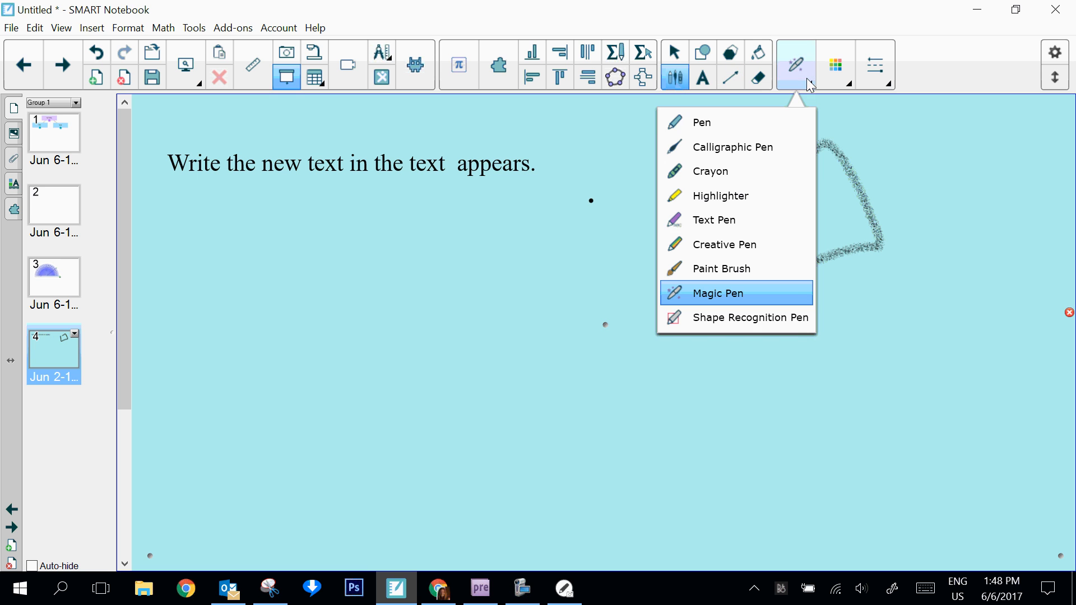
pyautogui.click(795, 323)
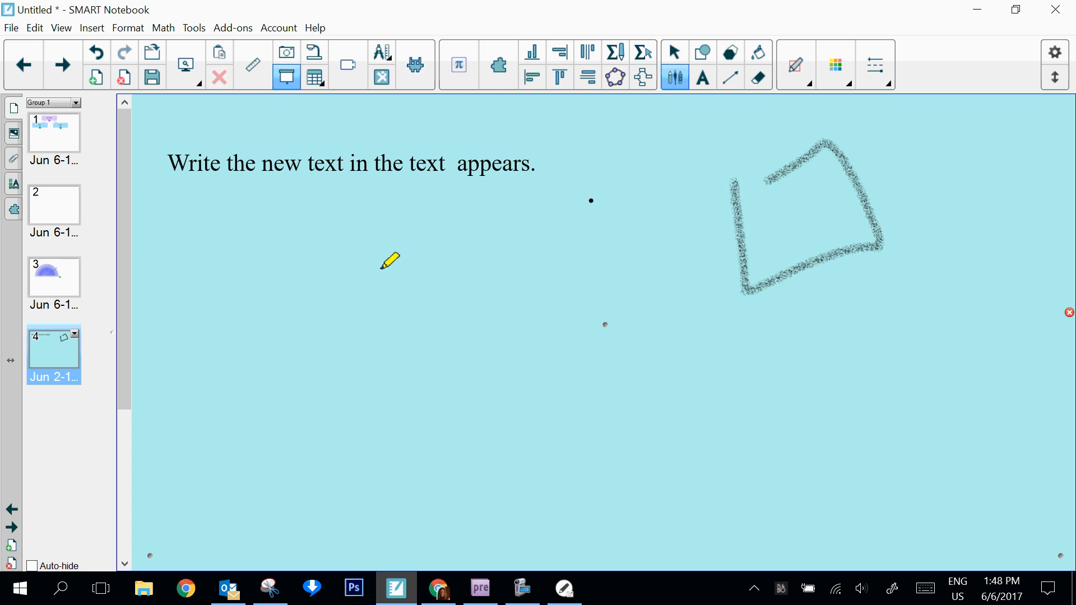
pyautogui.moveTo(384, 270)
pyautogui.mouseDown()
pyautogui.moveTo(338, 266)
pyautogui.moveTo(317, 306)
pyautogui.mouseUp()
pyautogui.moveTo(425, 306)
pyautogui.mouseDown()
pyautogui.moveTo(418, 279)
pyautogui.moveTo(387, 268)
pyautogui.mouseUp()
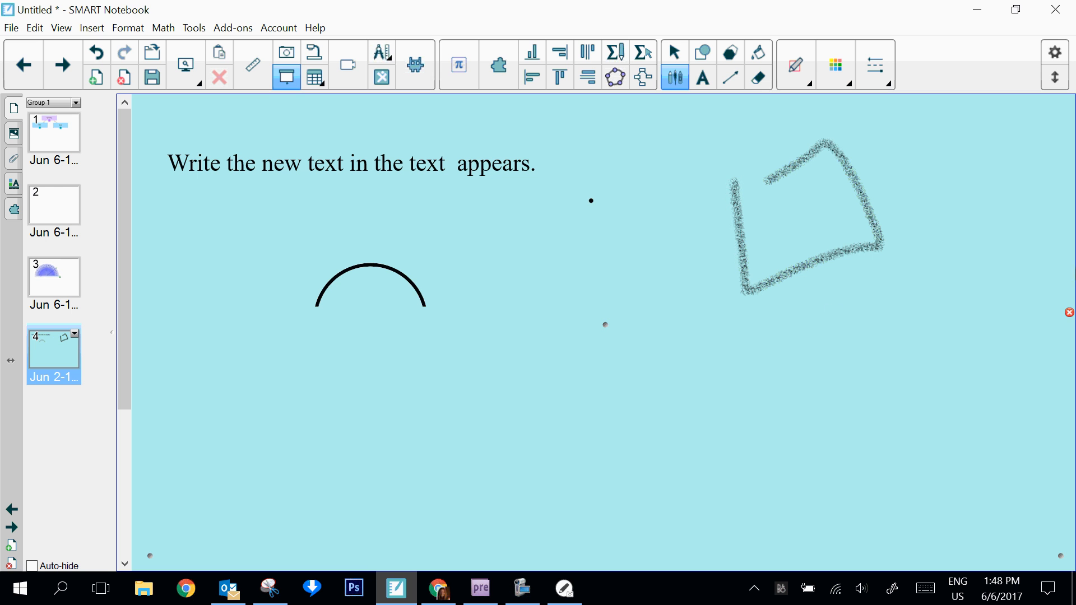
# Remove the screen shade from page 4 and draw a triangle above the circle's right side with the Shape Recognition Pen.
pyautogui.click(1070, 313)
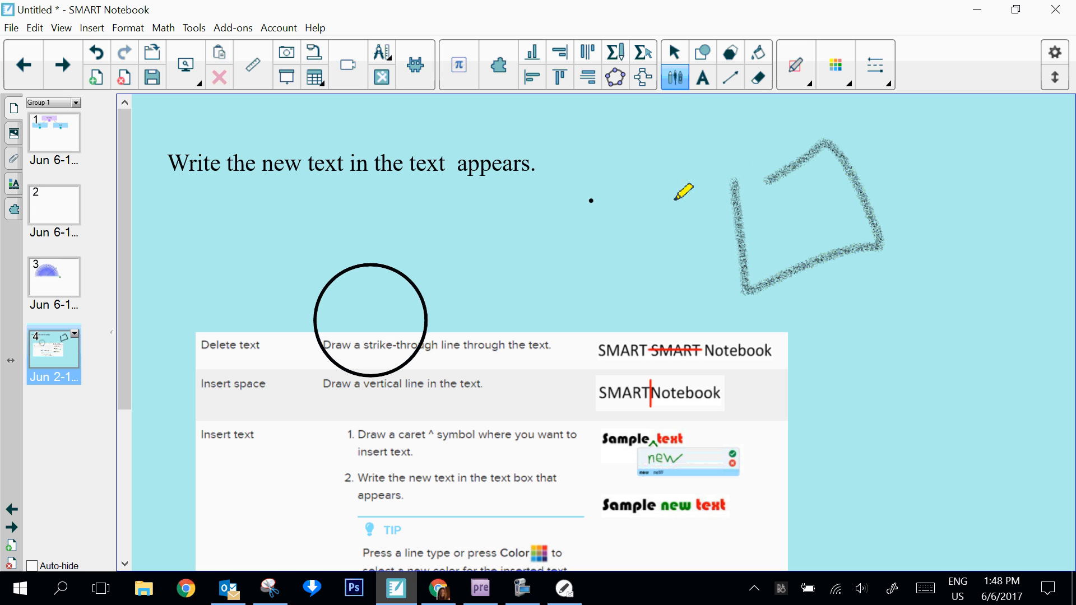
pyautogui.moveTo(533, 200)
pyautogui.mouseDown()
pyautogui.moveTo(498, 272)
pyautogui.moveTo(553, 284)
pyautogui.moveTo(602, 273)
pyautogui.moveTo(539, 200)
pyautogui.mouseUp()
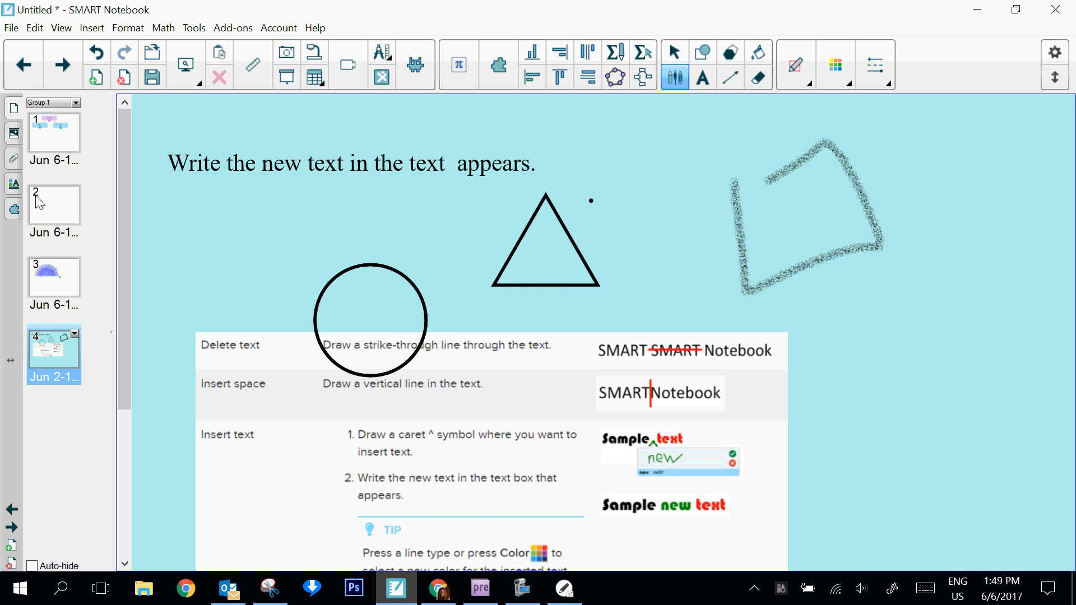
# Show the gallery content, and attach a copy of the "FMTA - Forum Talks" PDF from the Desktop to the notebook.
pyautogui.click(14, 135)
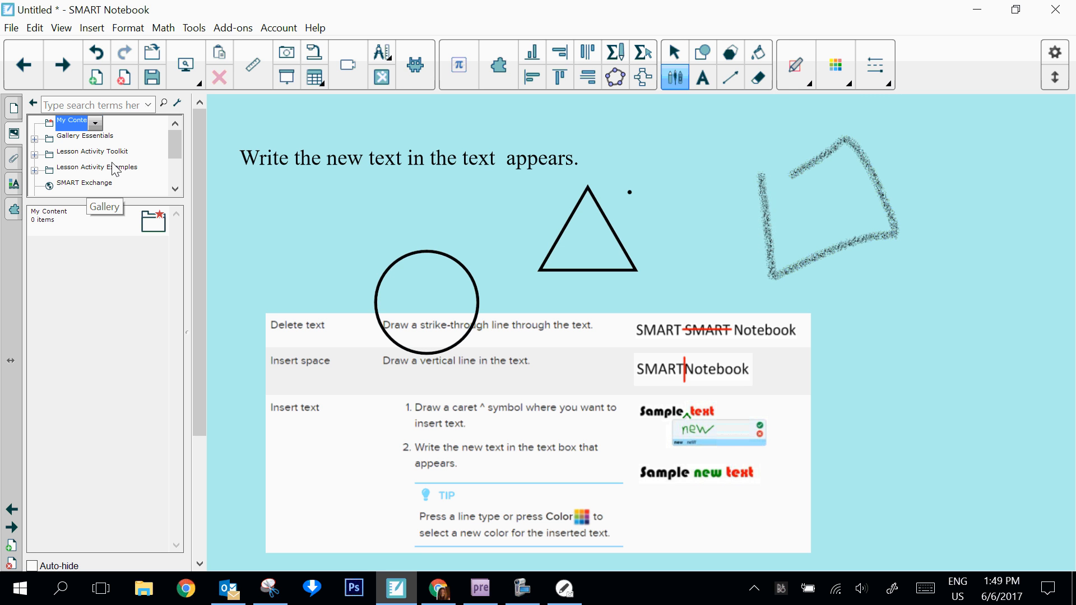
pyautogui.click(14, 159)
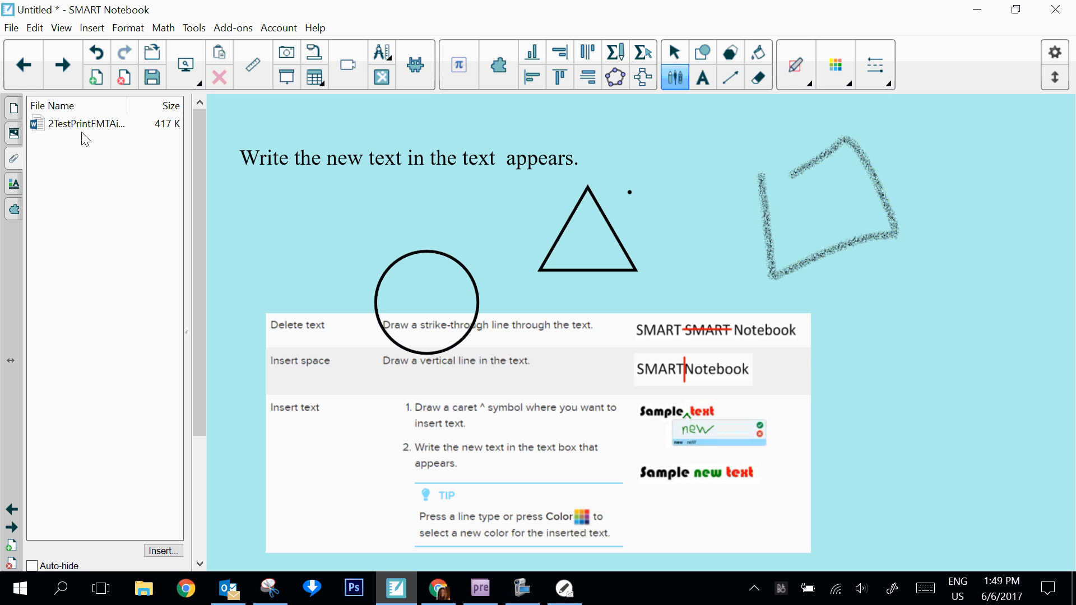
pyautogui.click(171, 551)
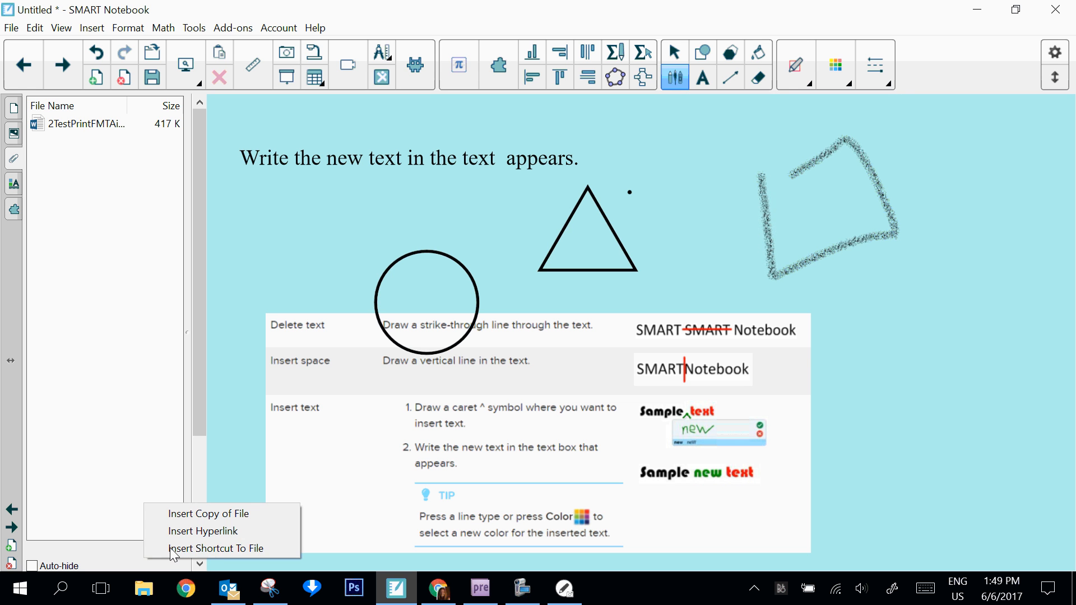
pyautogui.click(248, 513)
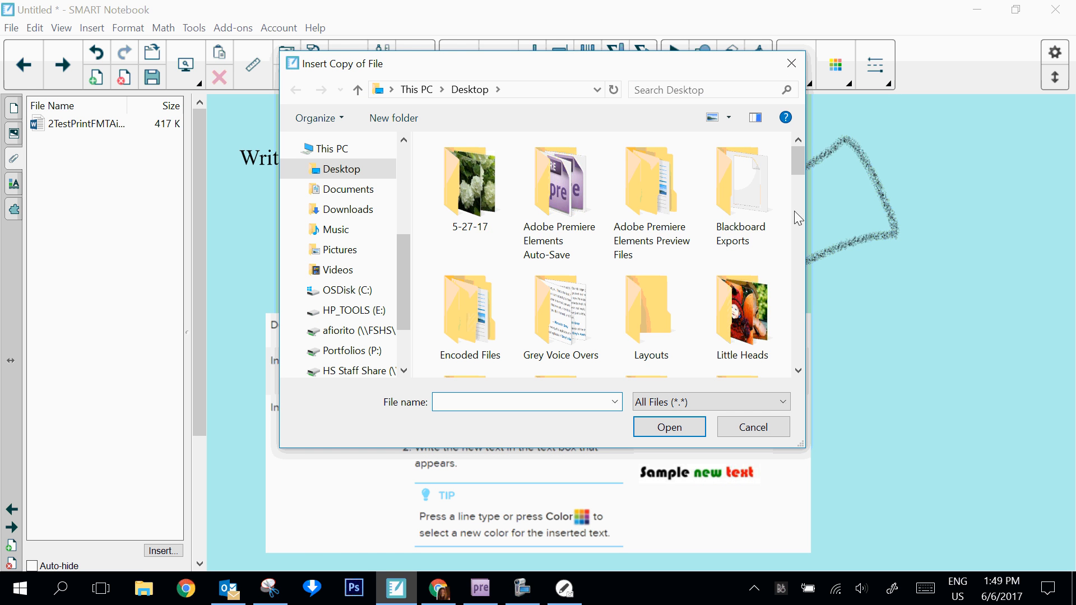
pyautogui.scroll(-6, 799, 209)
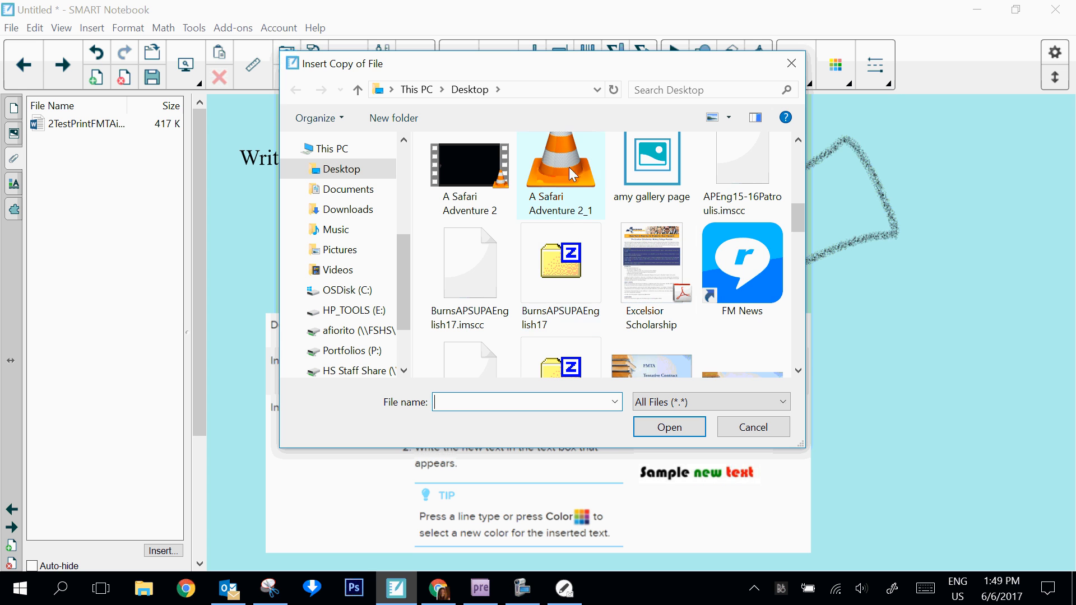
pyautogui.click(653, 363)
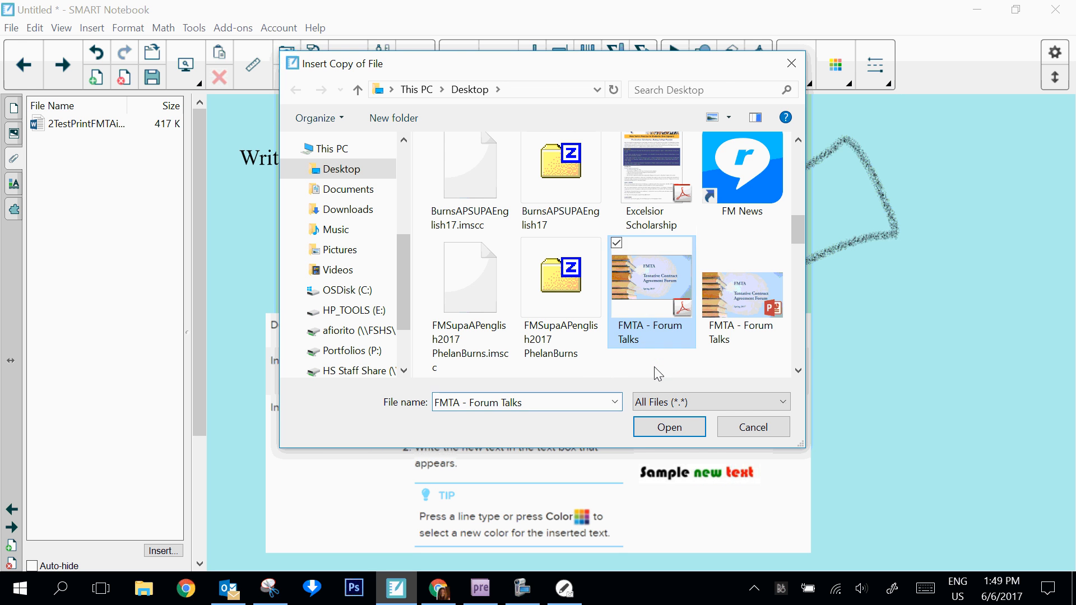
pyautogui.doubleClick(650, 303)
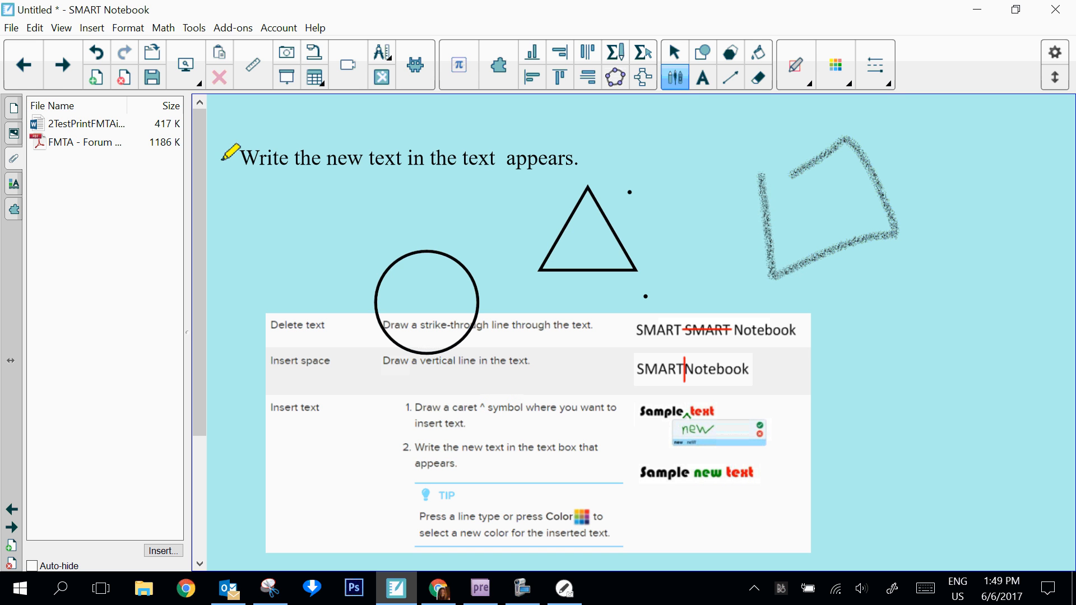
# Fill the circle on page 4 with solid red.
pyautogui.click(14, 187)
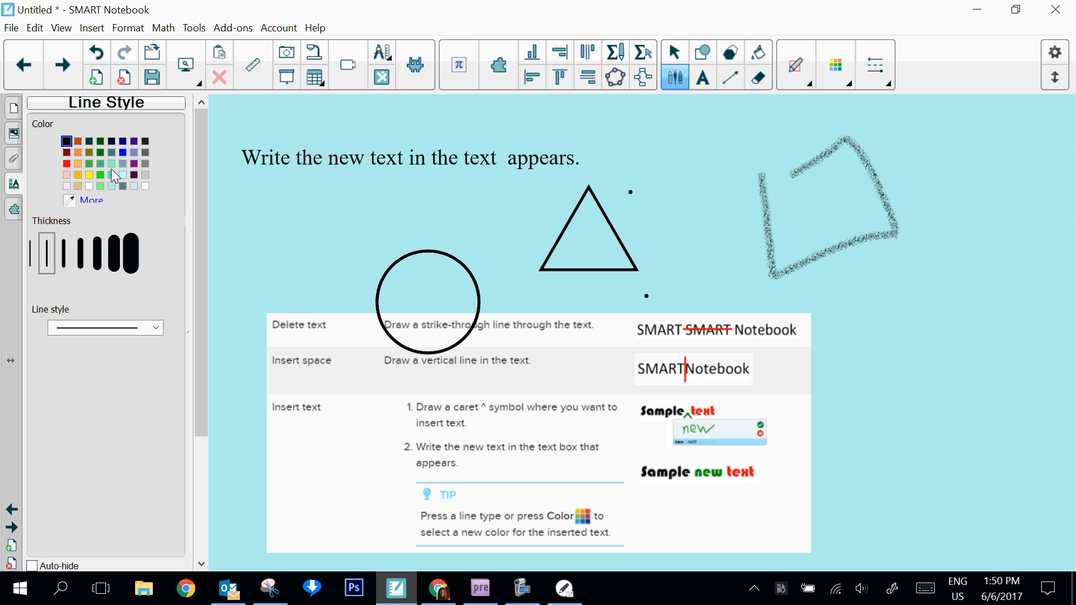
pyautogui.click(134, 165)
pyautogui.click(674, 52)
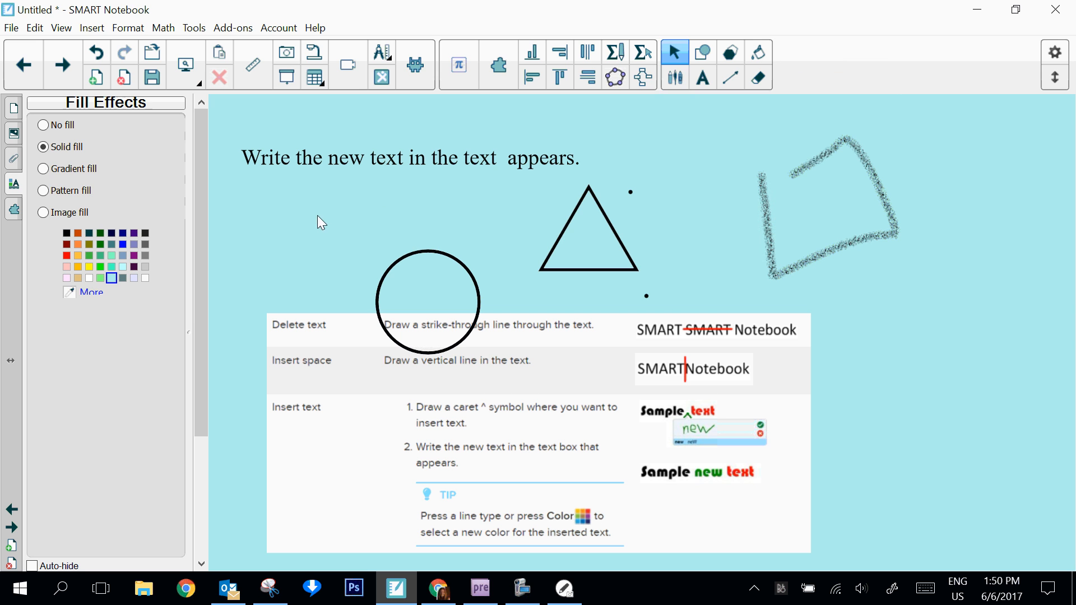
pyautogui.click(420, 254)
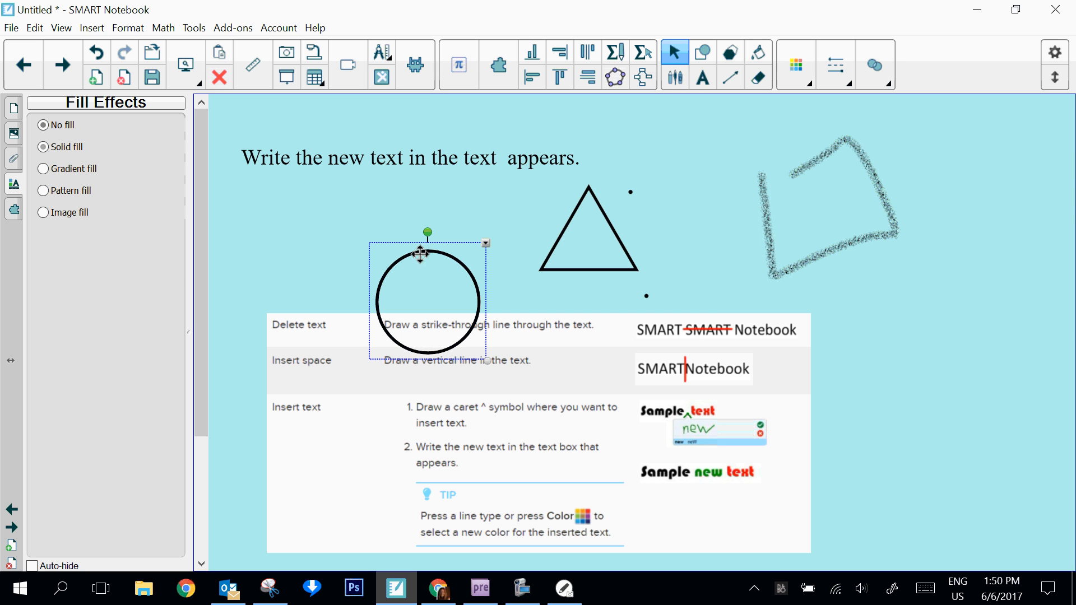
pyautogui.click(52, 247)
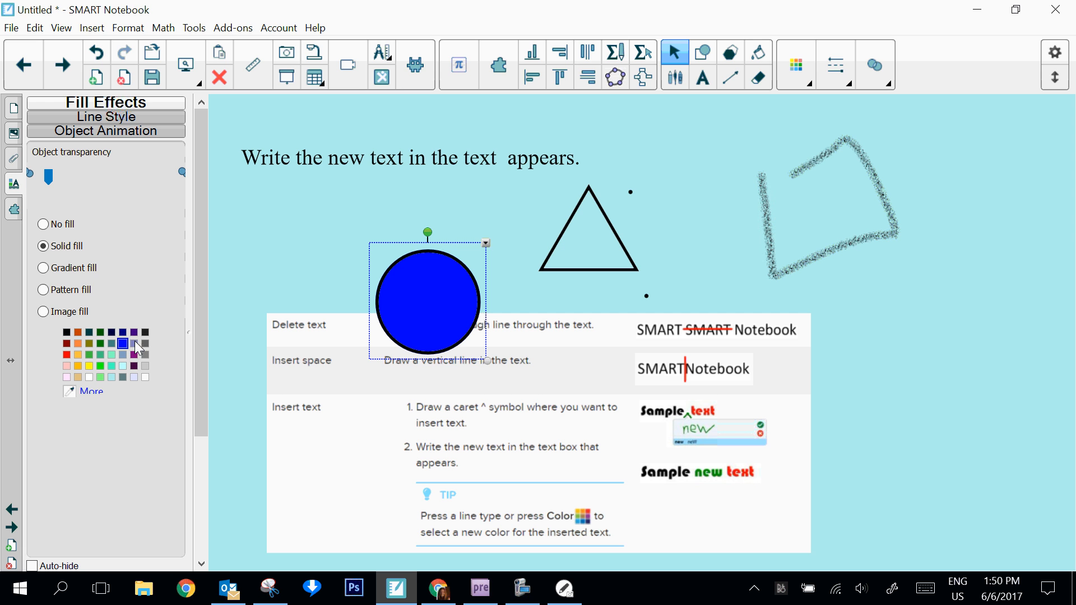
pyautogui.click(134, 344)
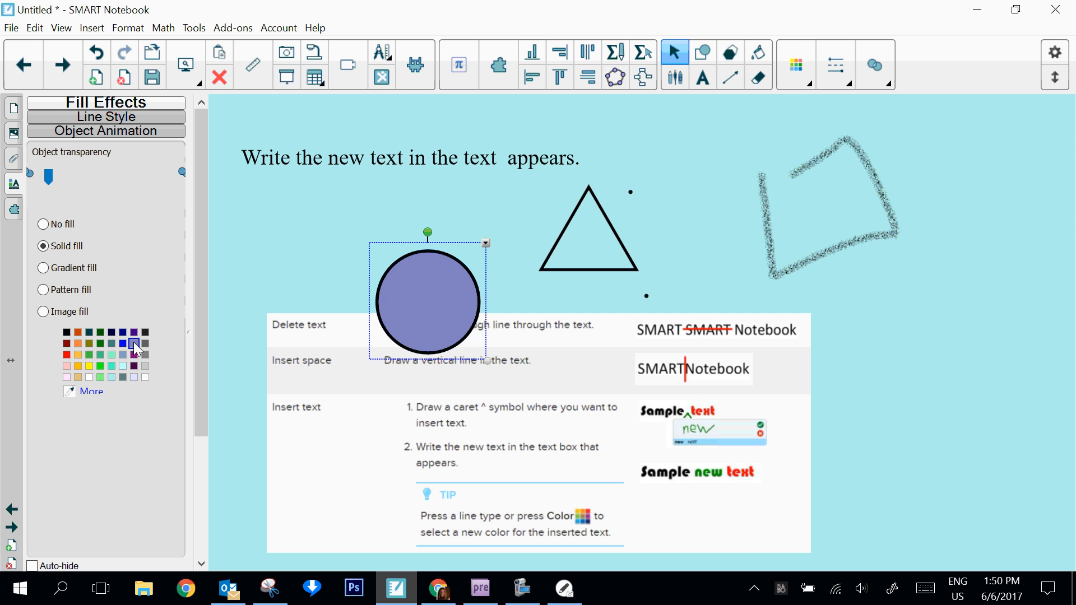
pyautogui.click(67, 355)
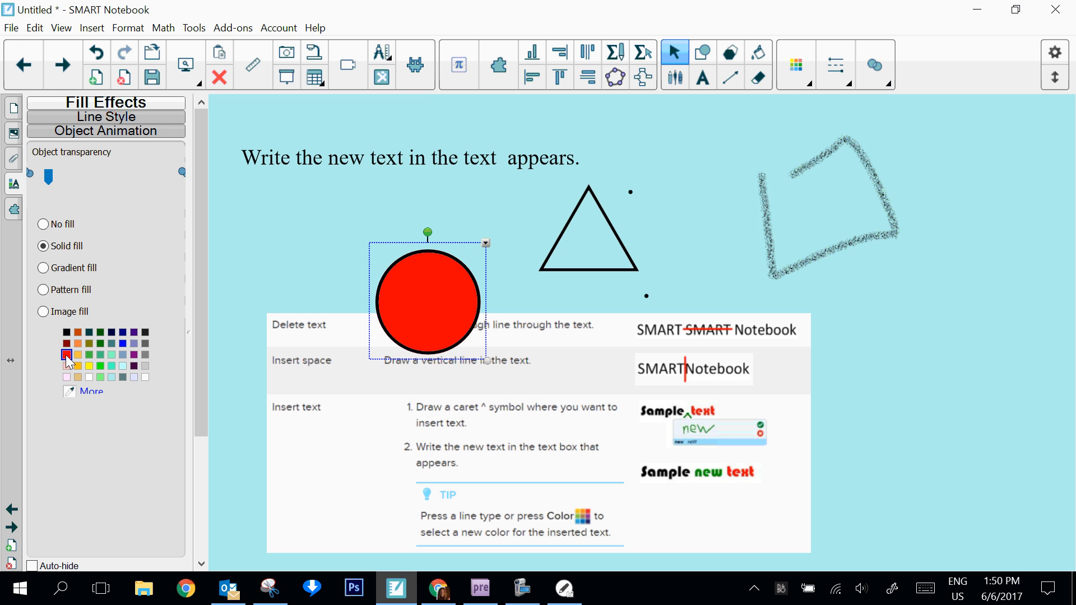
# Try several solid page backgrounds, including light green and grey, and set a horizontal blue-to-white gradient fill as the page 4 background.
pyautogui.click(237, 223)
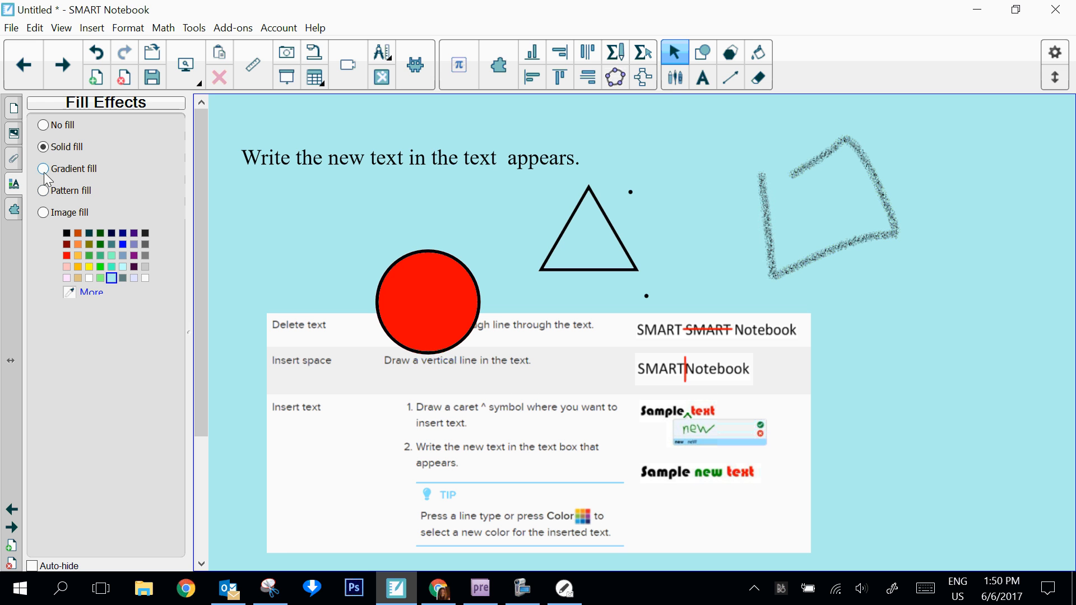
pyautogui.click(100, 278)
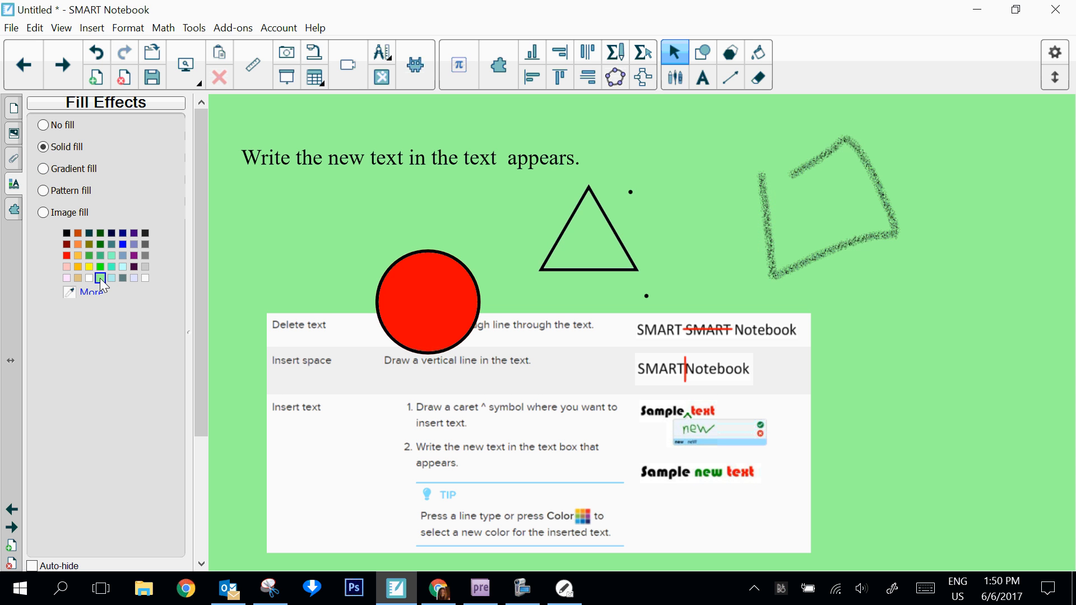
pyautogui.click(146, 253)
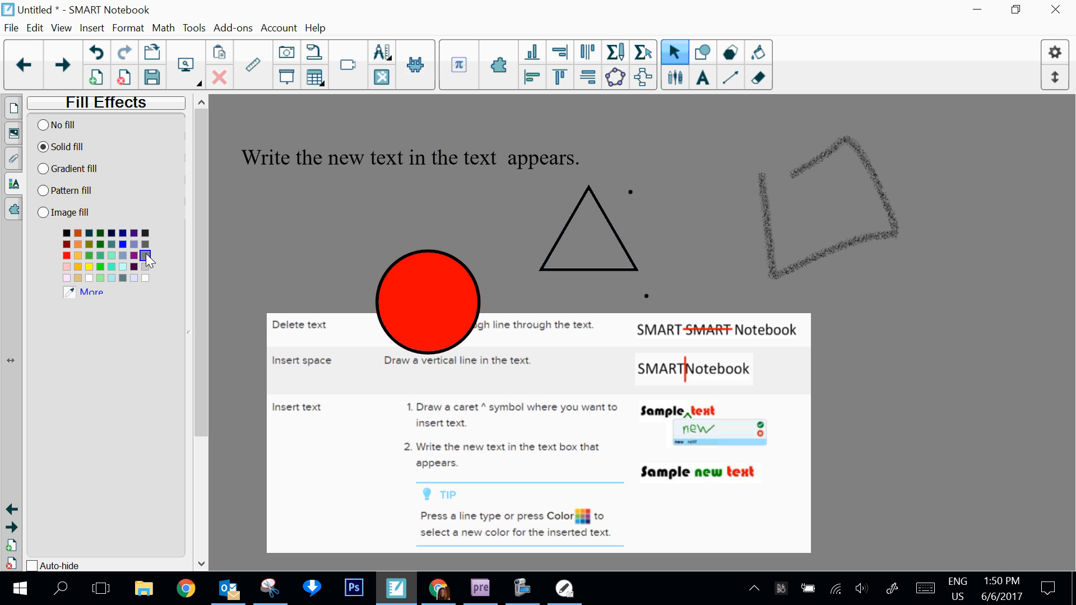
pyautogui.click(133, 255)
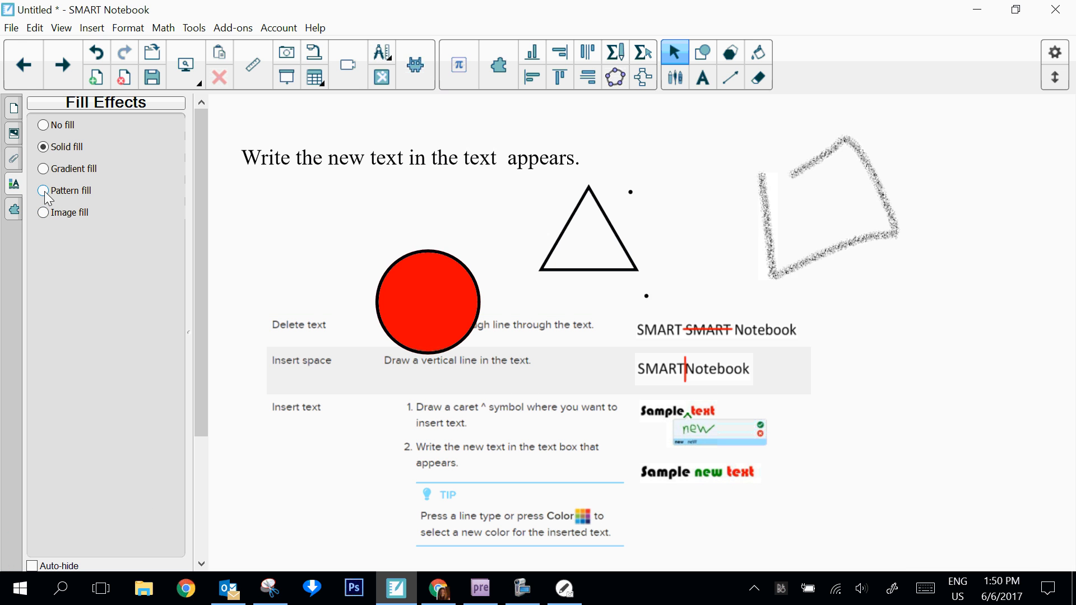
pyautogui.click(44, 191)
pyautogui.click(43, 169)
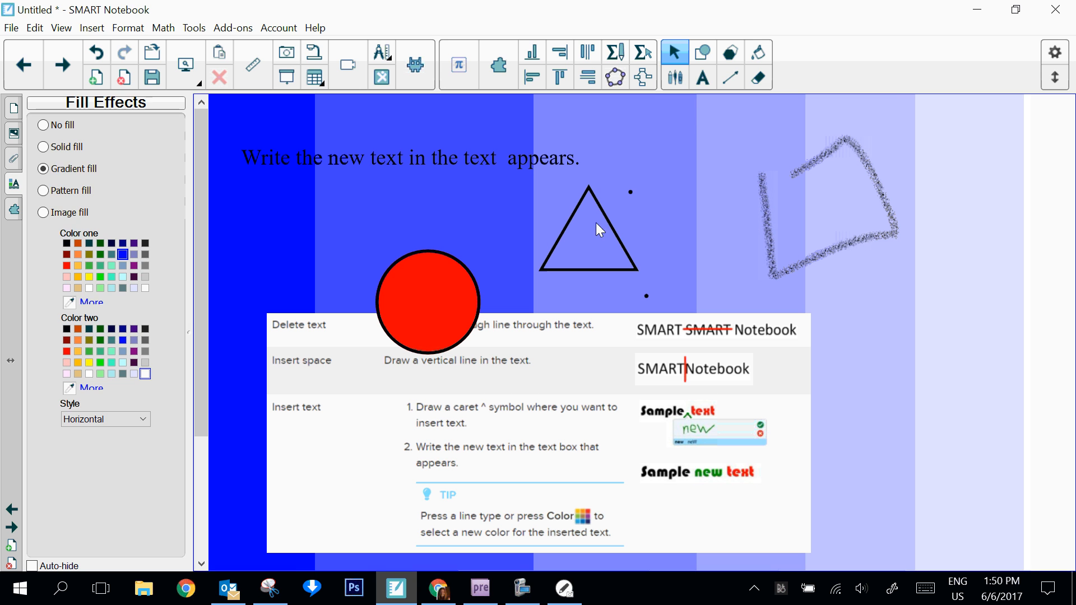
# Try a pattern fill on the page 4 triangle and give it a solid green fill.
pyautogui.click(597, 199)
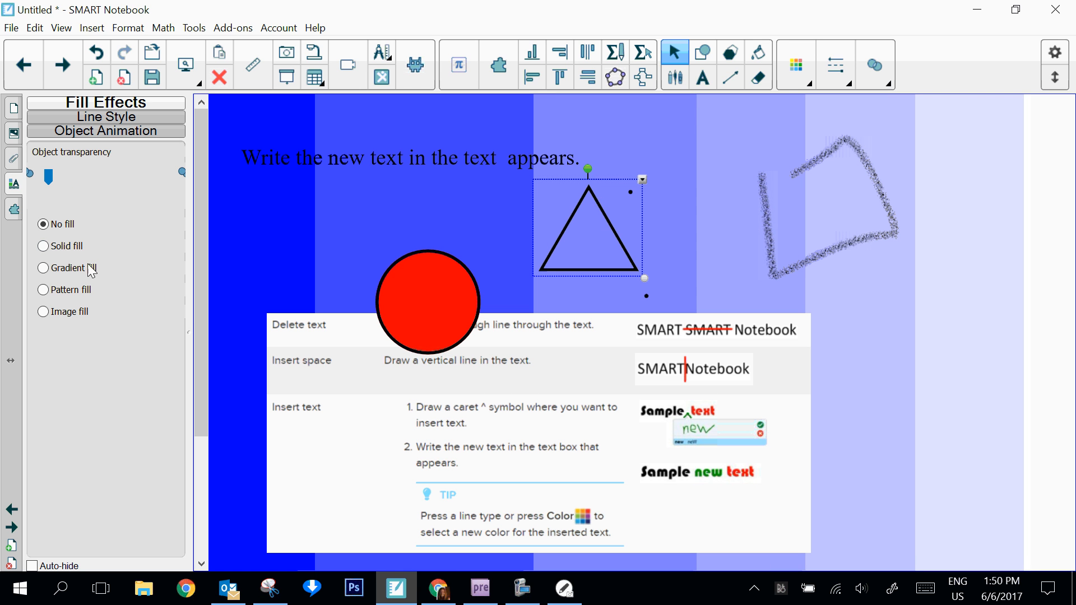
pyautogui.click(43, 290)
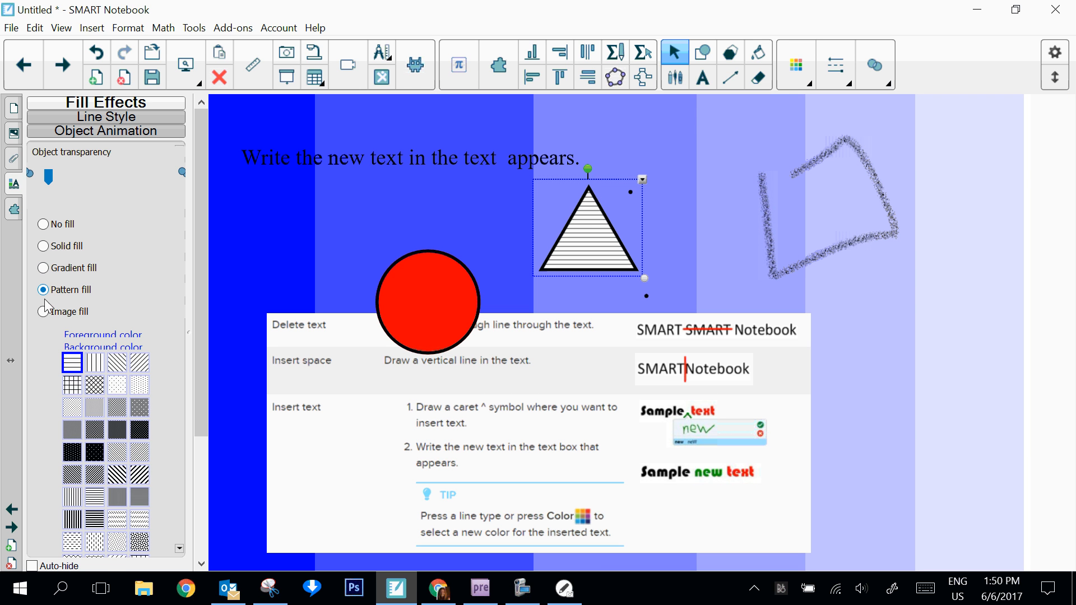
pyautogui.click(45, 247)
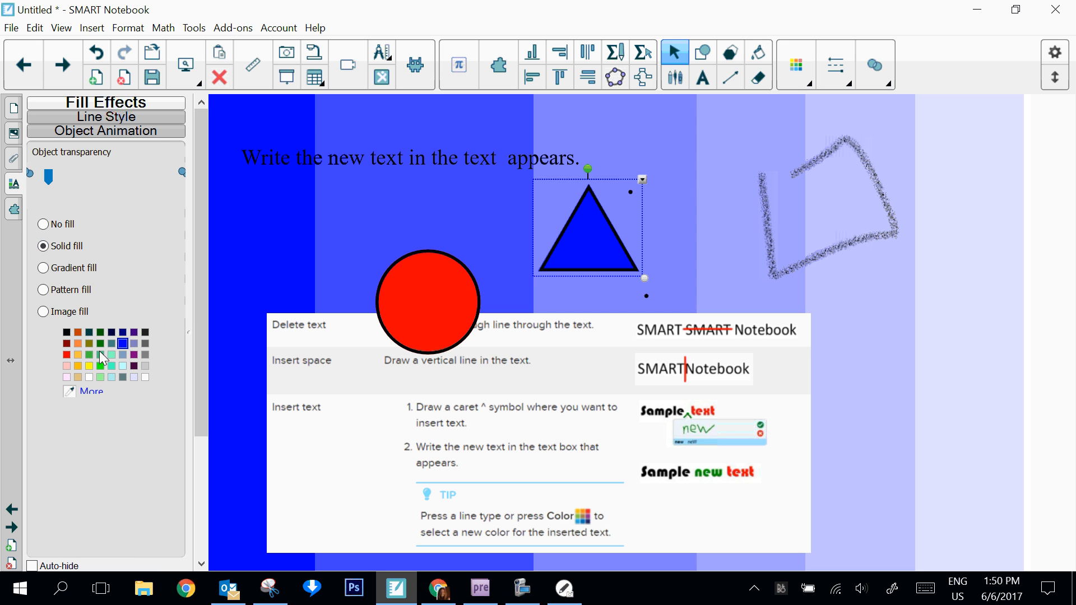
pyautogui.click(100, 353)
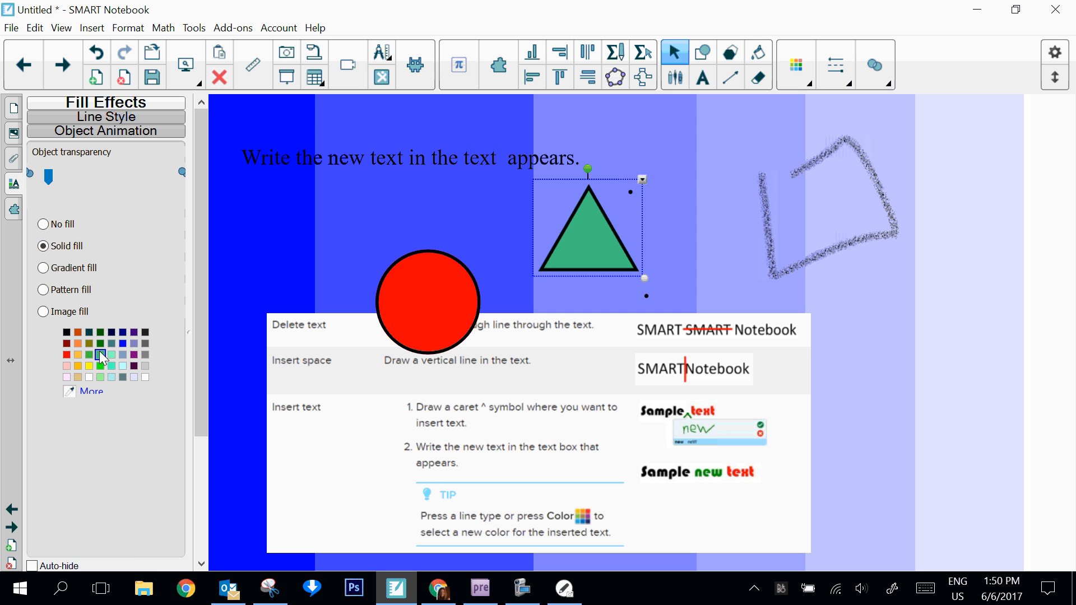
# Switch to the blank page 2 and show the available add-ons.
pyautogui.click(14, 210)
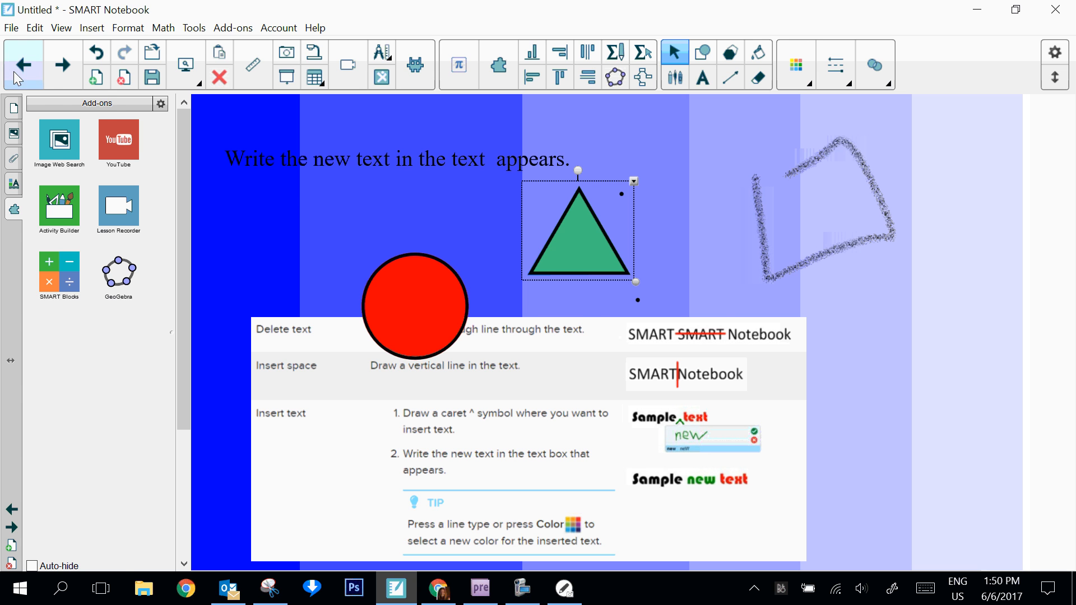
pyautogui.click(21, 111)
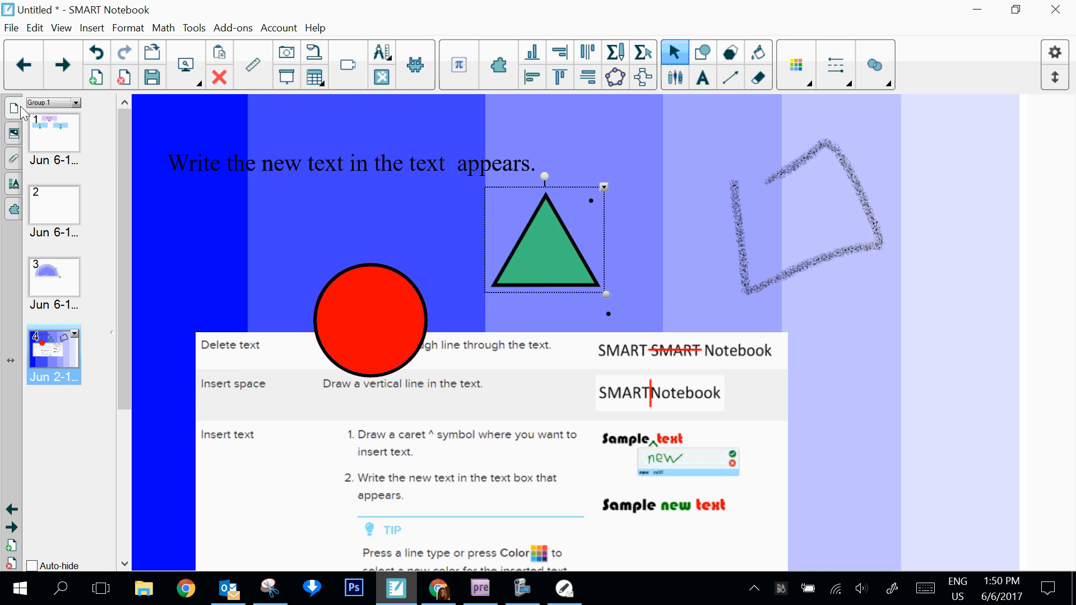
pyautogui.click(63, 207)
pyautogui.click(11, 213)
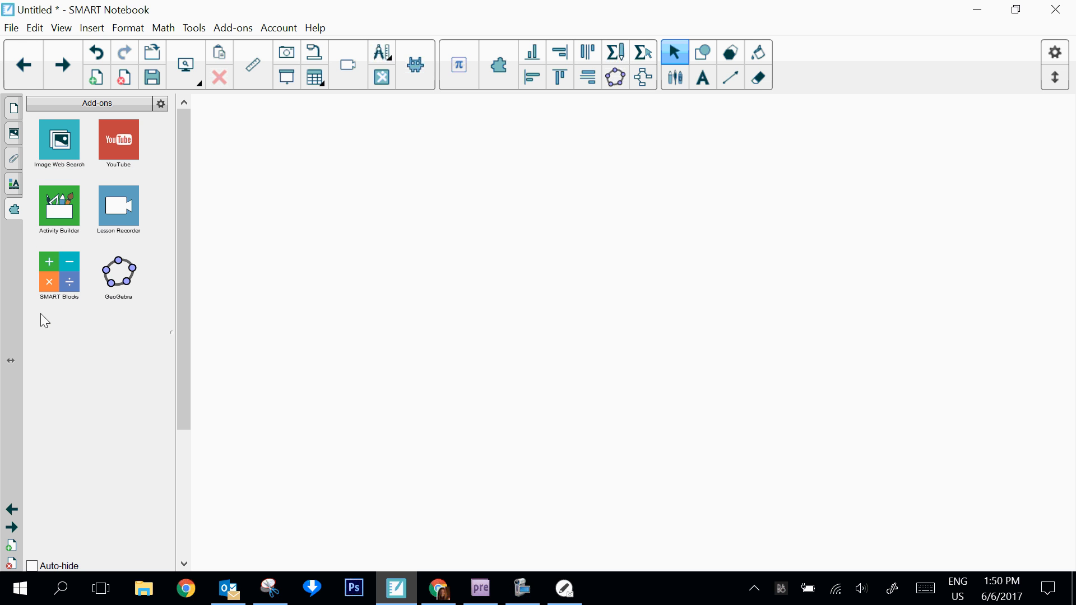
# Search the web for turtles pictures with Image Web Search and place the large brown-shelled turtle on the right half of the page.
pyautogui.click(60, 160)
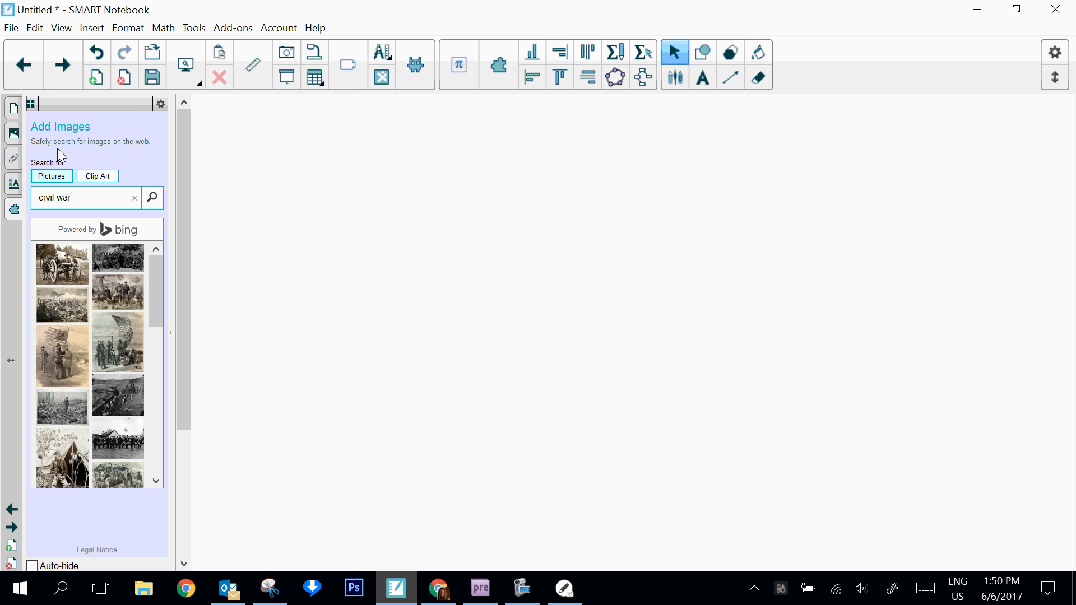
pyautogui.click(98, 194)
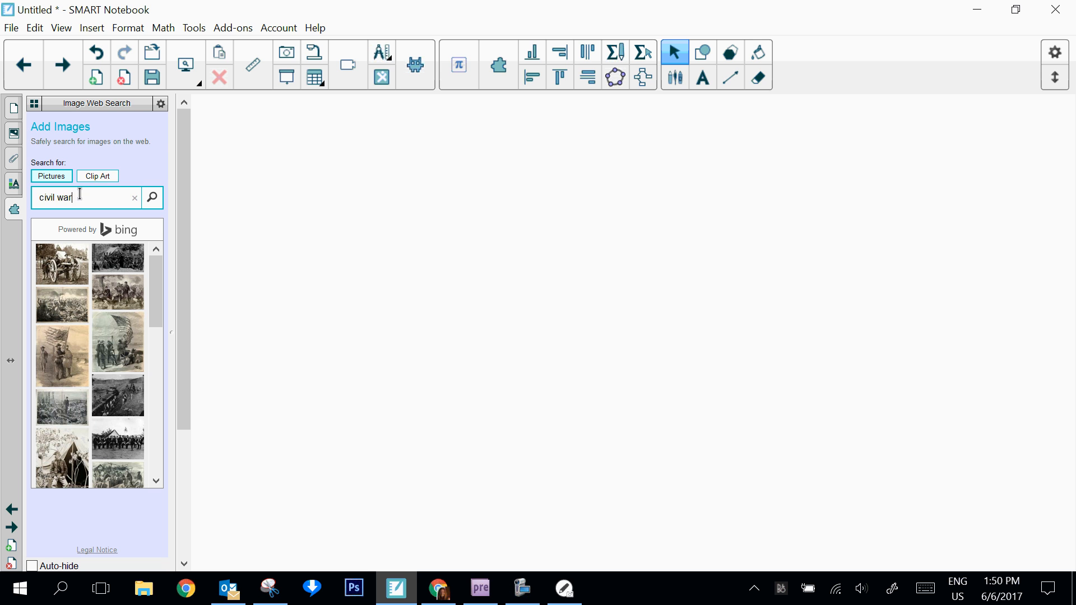
pyautogui.press('BackSpace')
pyautogui.write('tuttles')
pyautogui.press('Return')
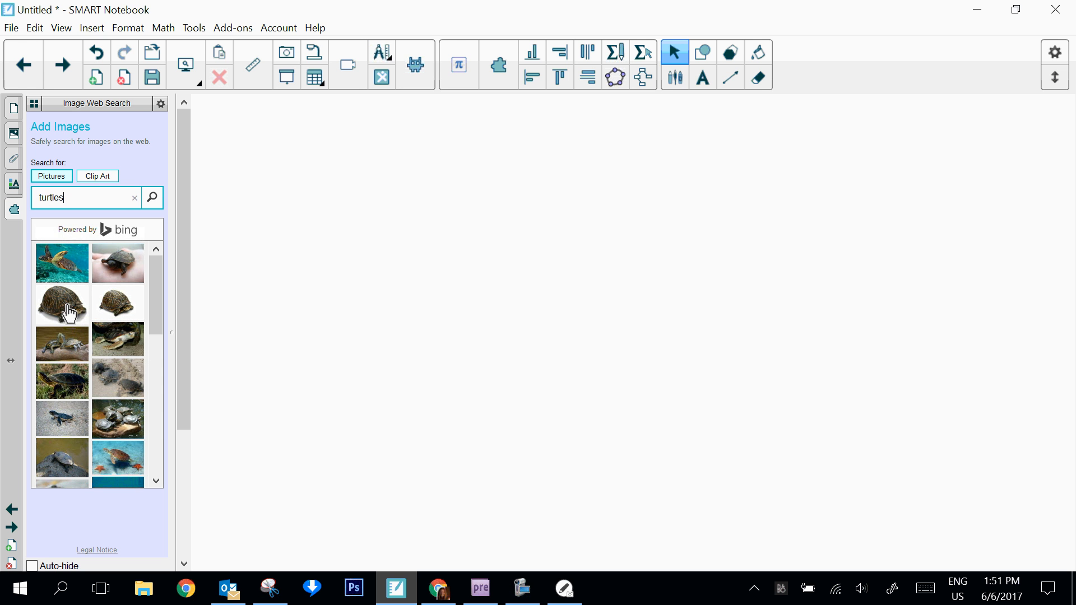
pyautogui.moveTo(69, 314); pyautogui.dragTo(816, 271)
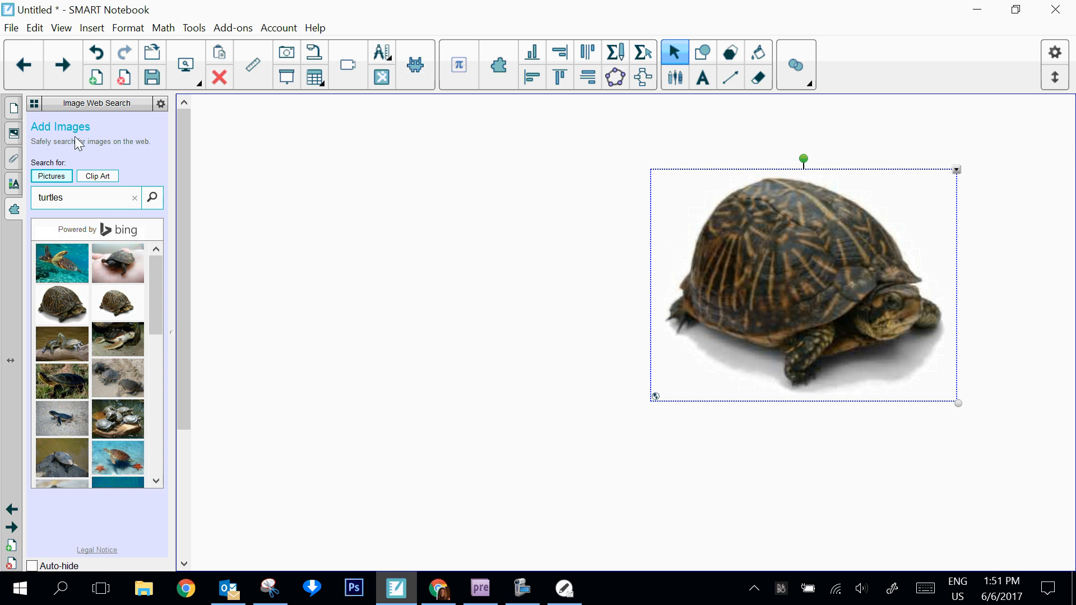
# Switch to the YouTube add-on and search its videos for turtle.
pyautogui.click(35, 106)
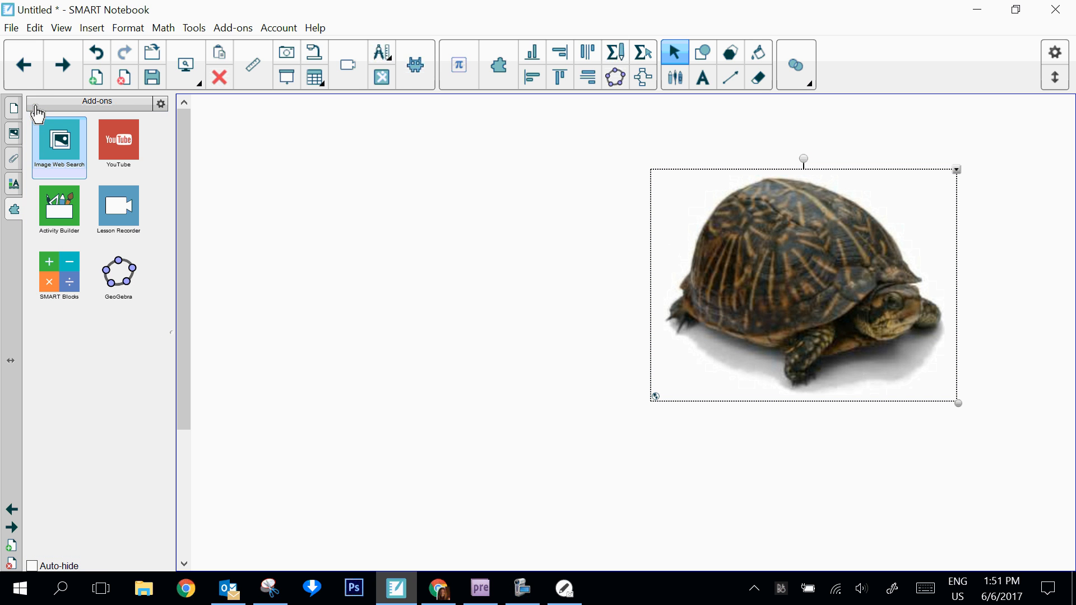
pyautogui.click(118, 152)
pyautogui.click(98, 202)
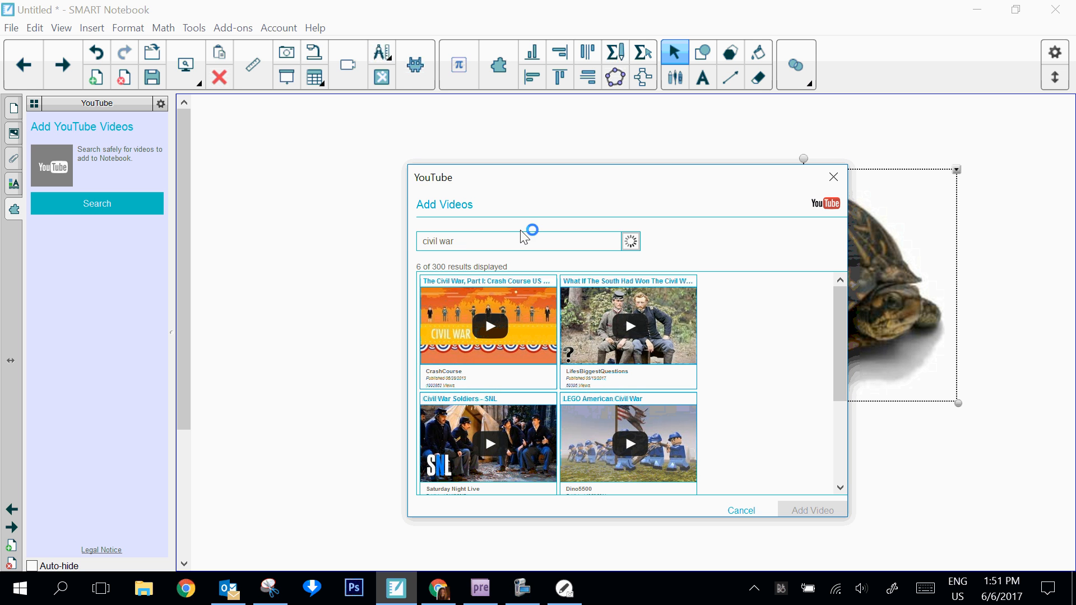
pyautogui.click(520, 237)
pyautogui.press('BackSpace')
pyautogui.press('BackSpace')
pyautogui.press('BackSpace')
pyautogui.write('tu')
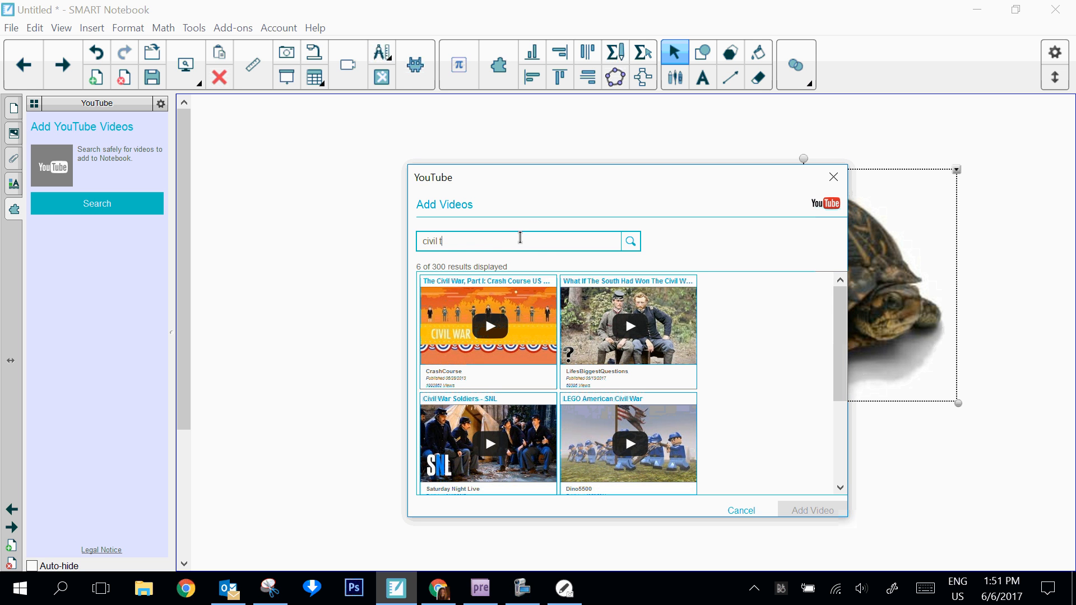
pyautogui.press('BackSpace')
pyautogui.press('BackSpace')
pyautogui.press('BackSpace')
pyautogui.press('BackSpace')
pyautogui.press('BackSpace')
pyautogui.press('BackSpace')
pyautogui.press('BackSpace')
pyautogui.press('BackSpace')
pyautogui.write('turt')
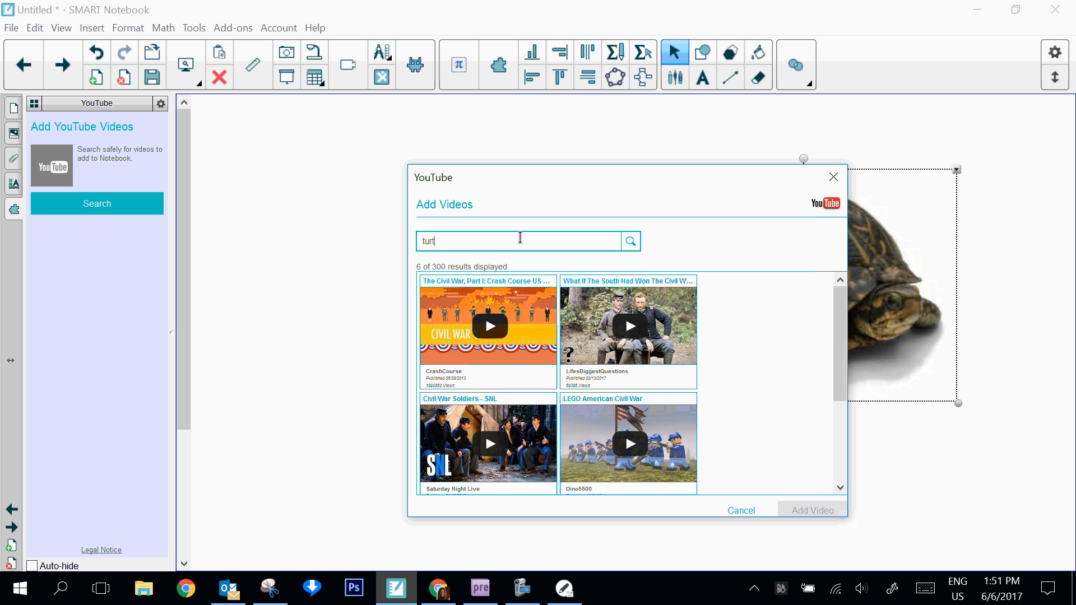
pyautogui.press('BackSpace')
pyautogui.write('tle')
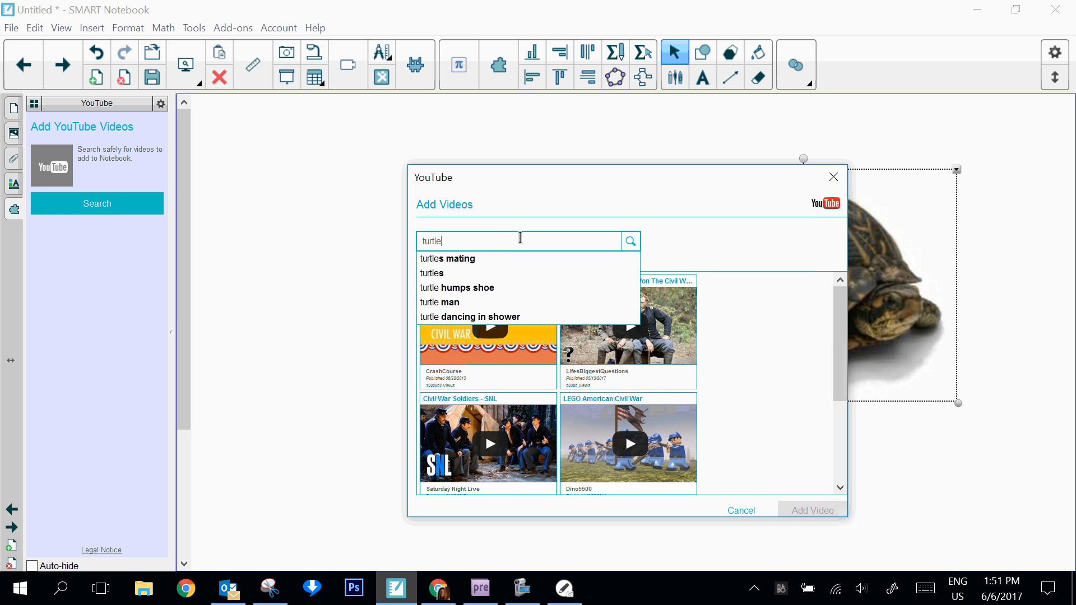
pyautogui.press('Return')
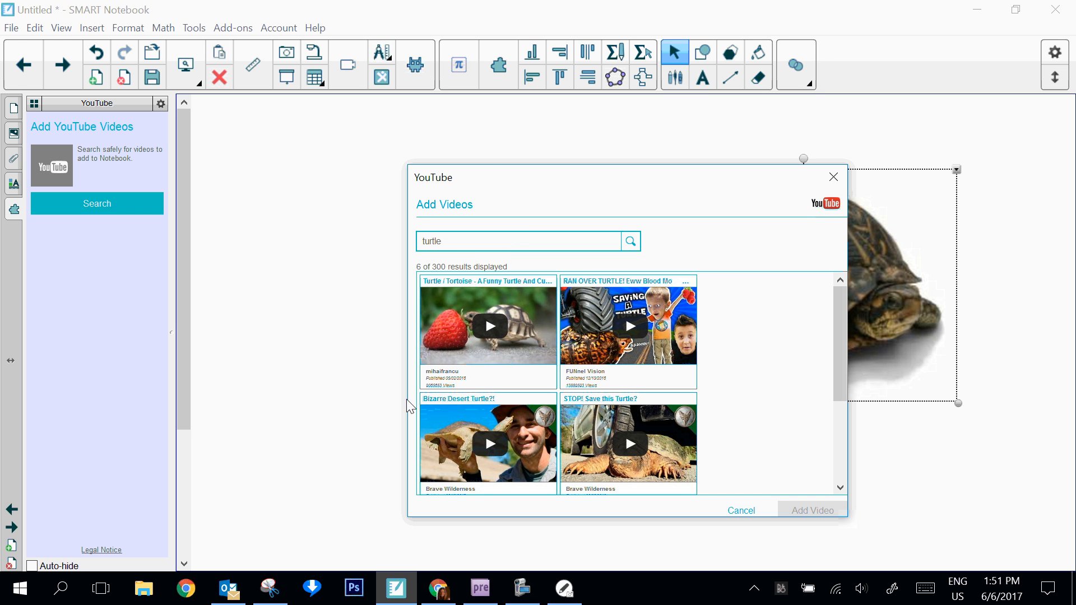
# Add the "Turtle / Tortoise - A Funny Turtle And Cute Turtle Videos" video to the page and return to the add-ons overview.
pyautogui.click(525, 336)
pyautogui.click(826, 511)
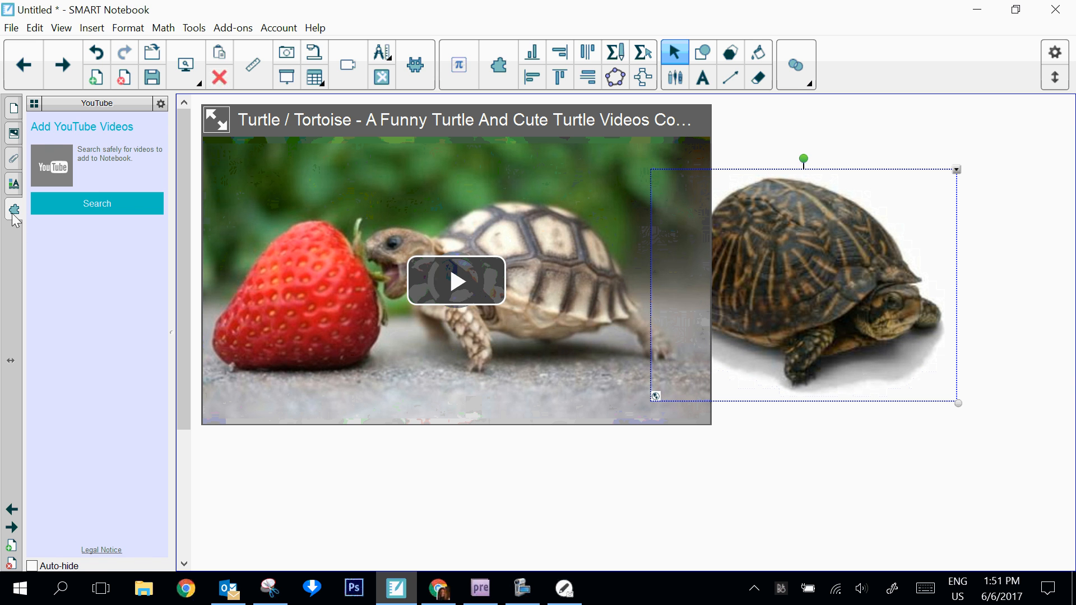
pyautogui.click(34, 104)
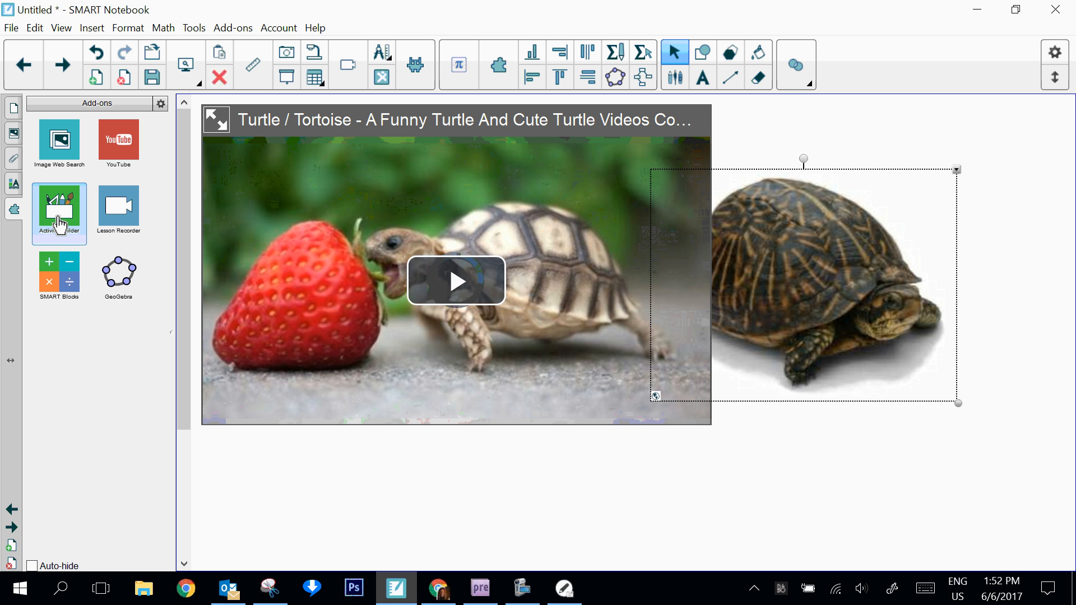
pyautogui.click(523, 594)
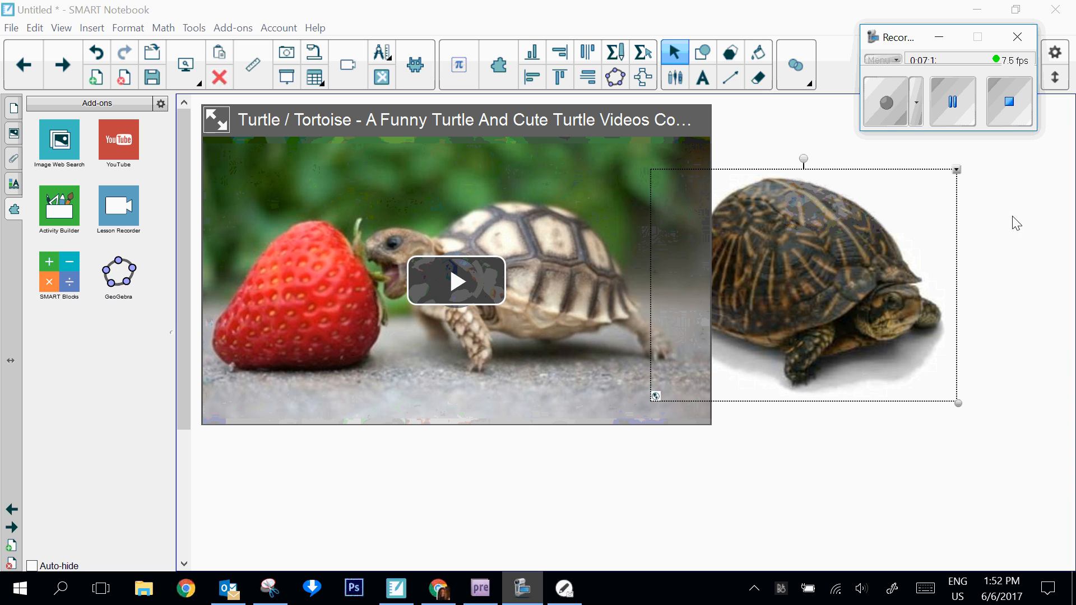